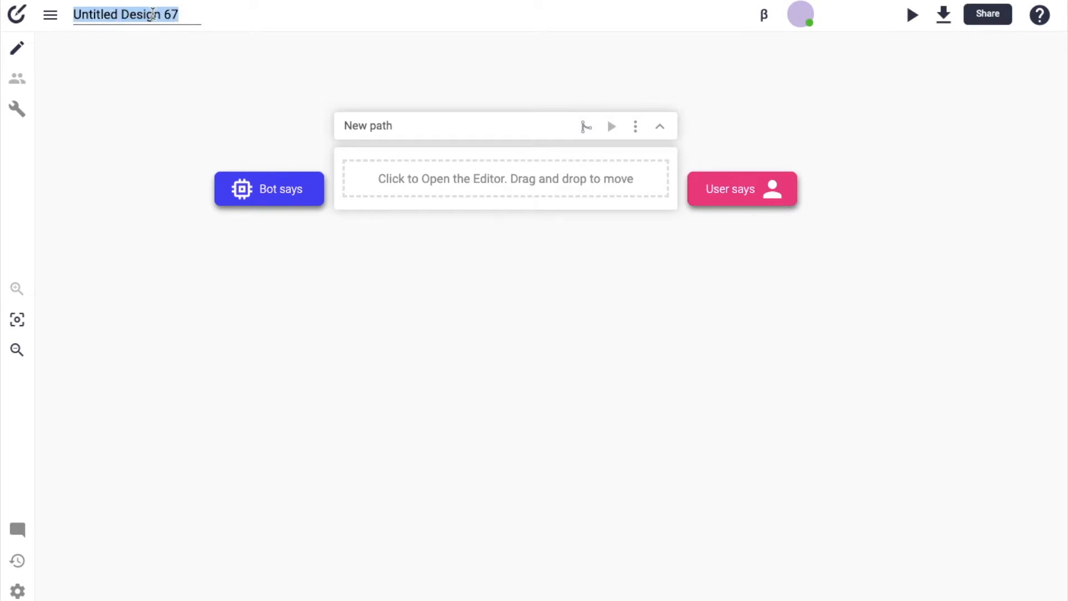
Rename the design as "SMS design"
text(SMS design)
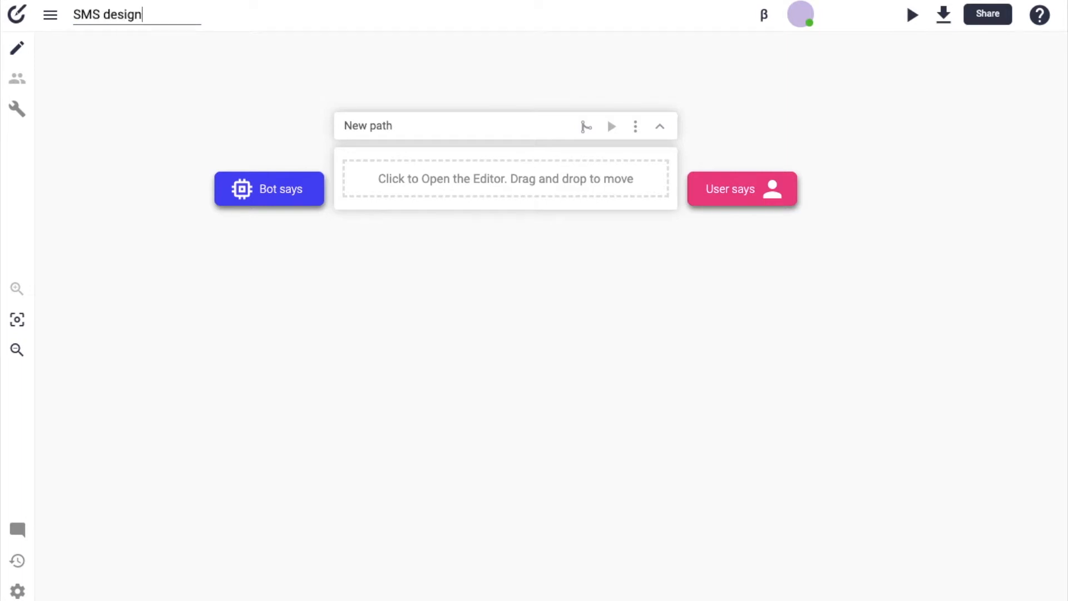
key(Return)
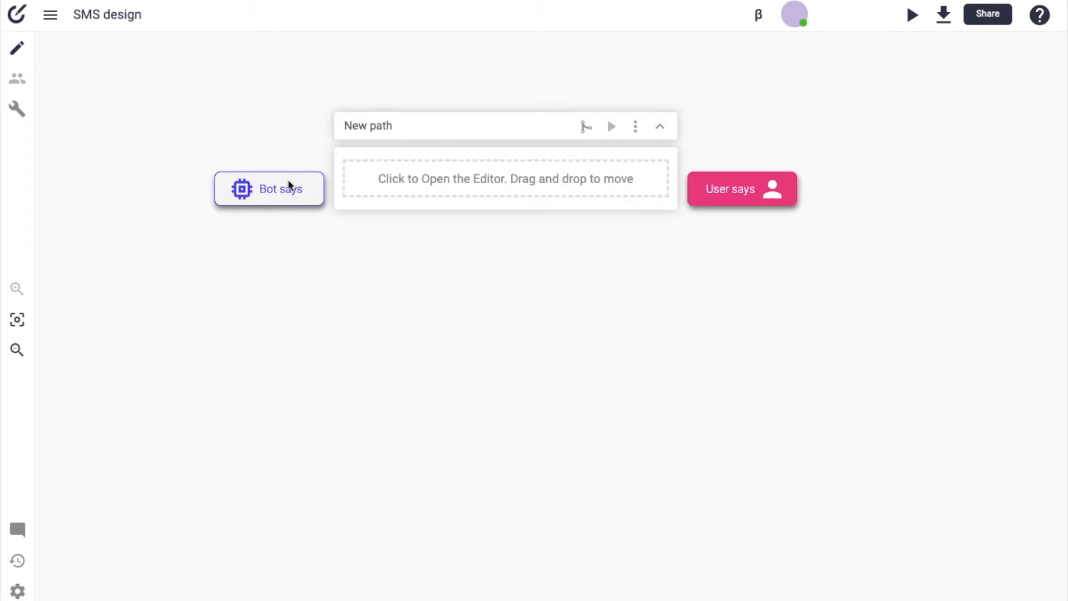
Start a bot message of type "Entry Animation: Push Notification" and enter the sender number
click(285, 189)
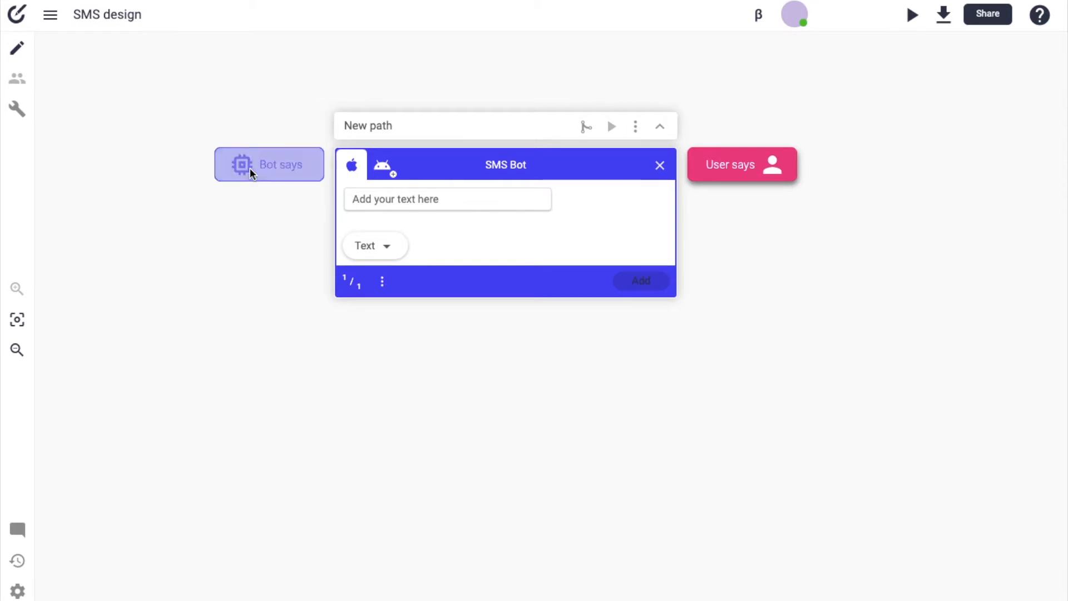
click(388, 246)
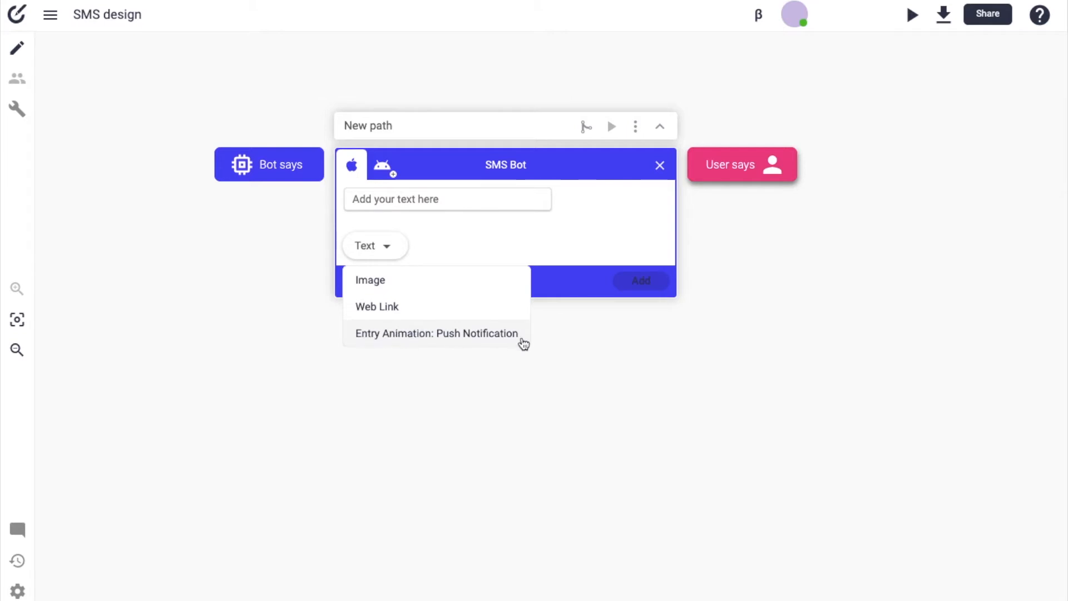
click(415, 337)
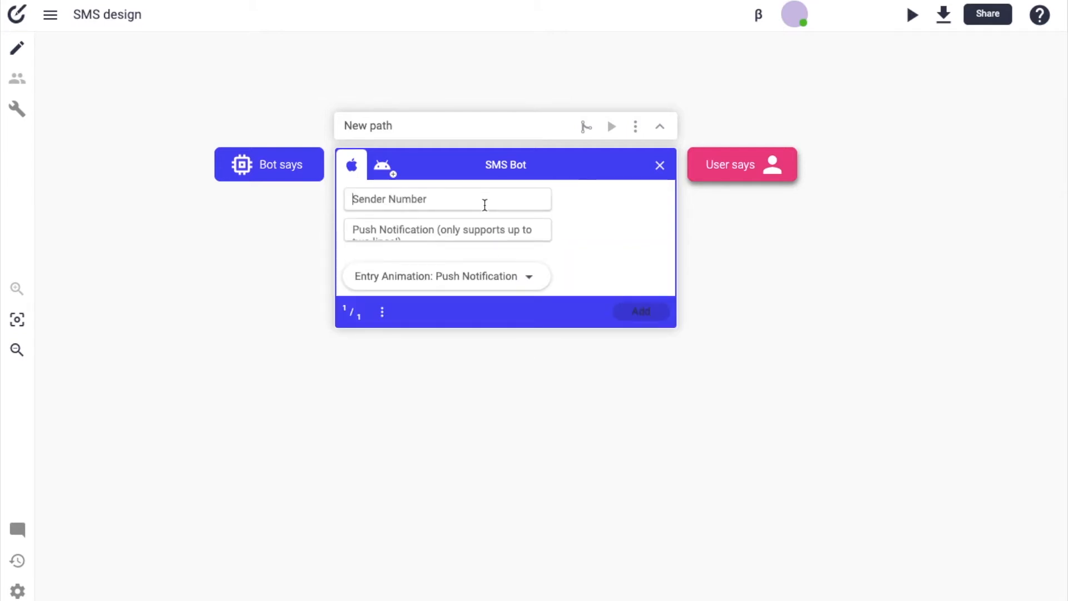
text(12)
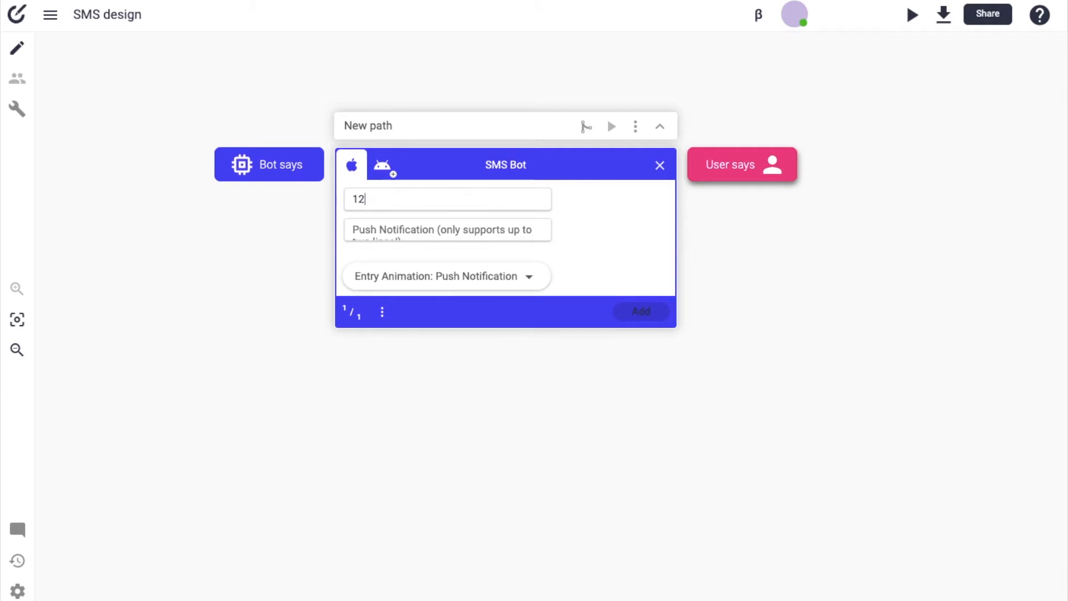
text(345678)
click(480, 227)
text(H)
key(BackSpace)
text(Here)
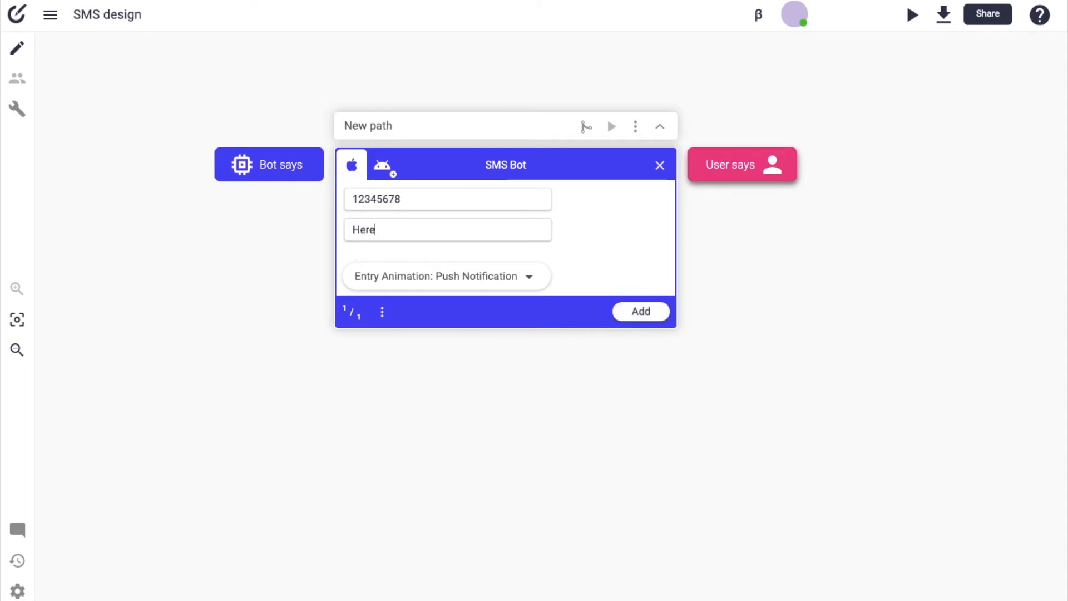
text('s your shipping infor)
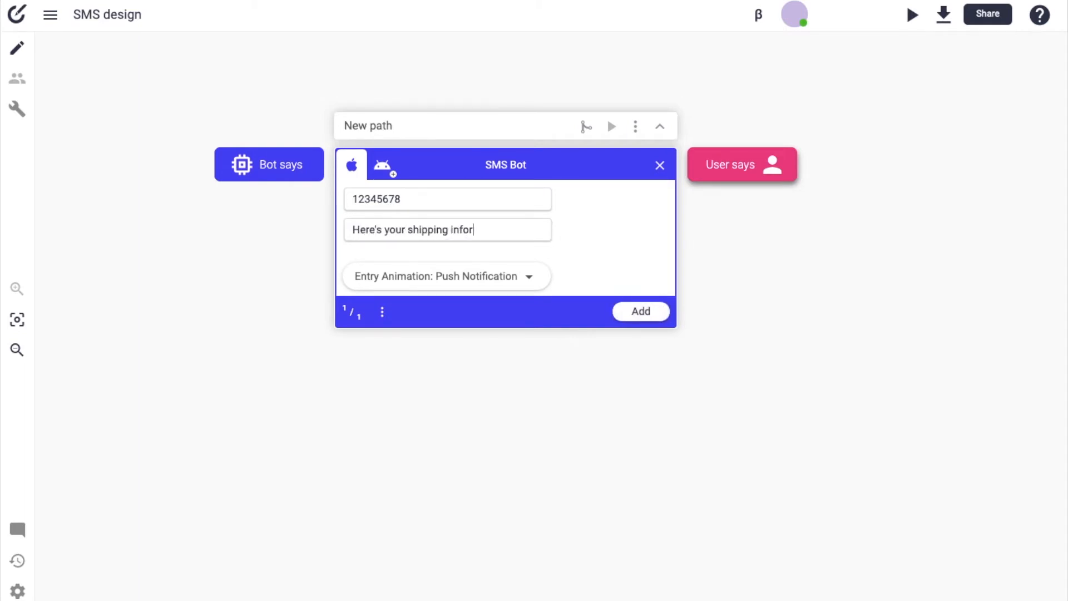
text(mation)
text(:)
key(BackSpace)
key(BackSpace)
text(-)
key(BackSpace)
key(BackSpace)
text(n - follow this link: httsp)
key(BackSpace)
key(BackSpace)
text(ps://shippinig.com)
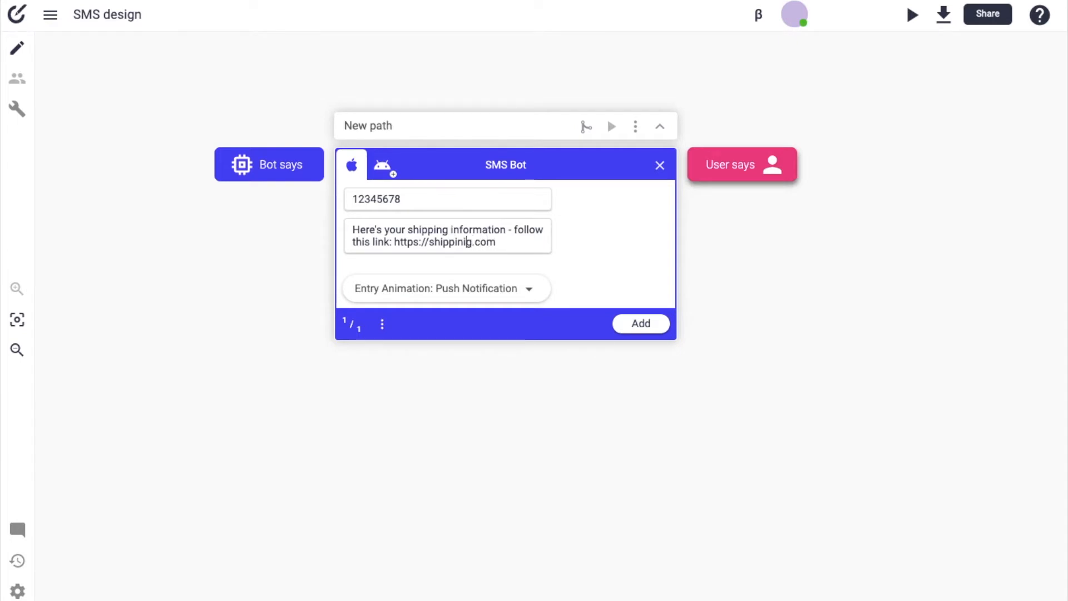
key(BackSpace)
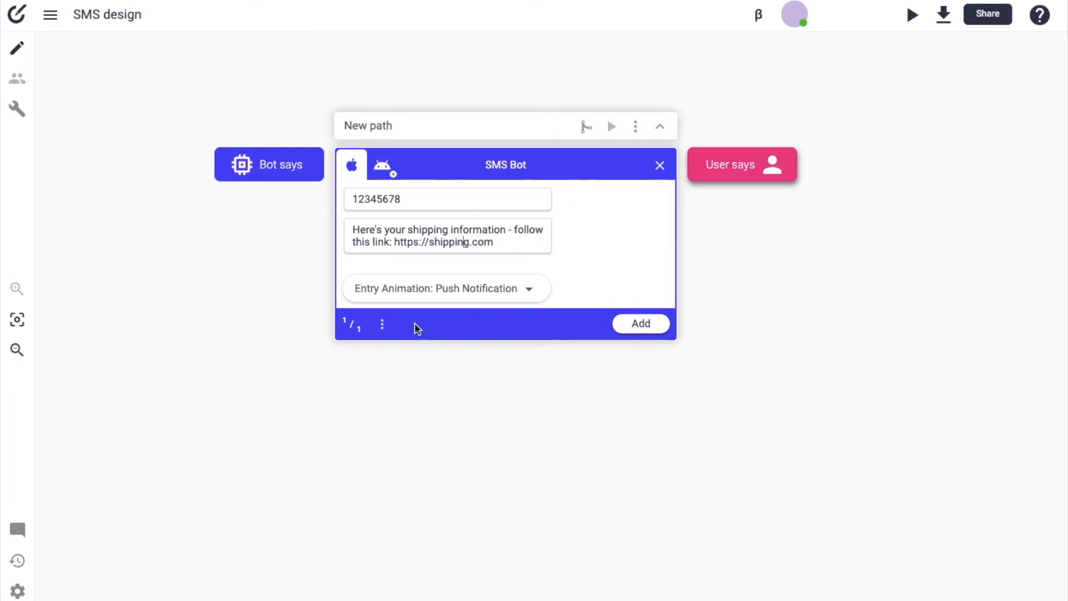
Check which animations are applied to the iOS push notification message
click(381, 328)
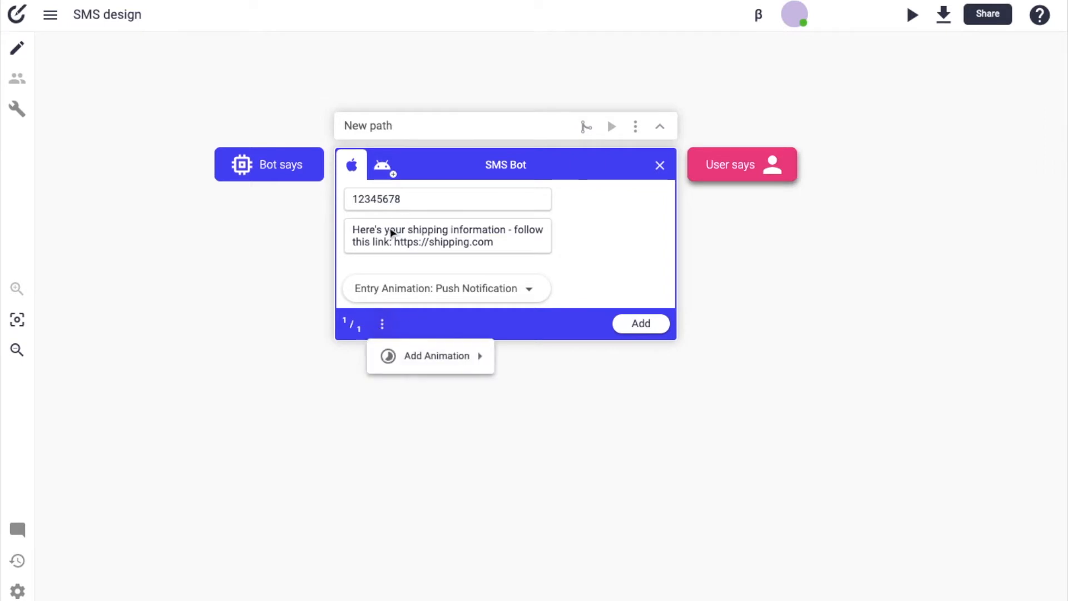
mouse_move(465, 369)
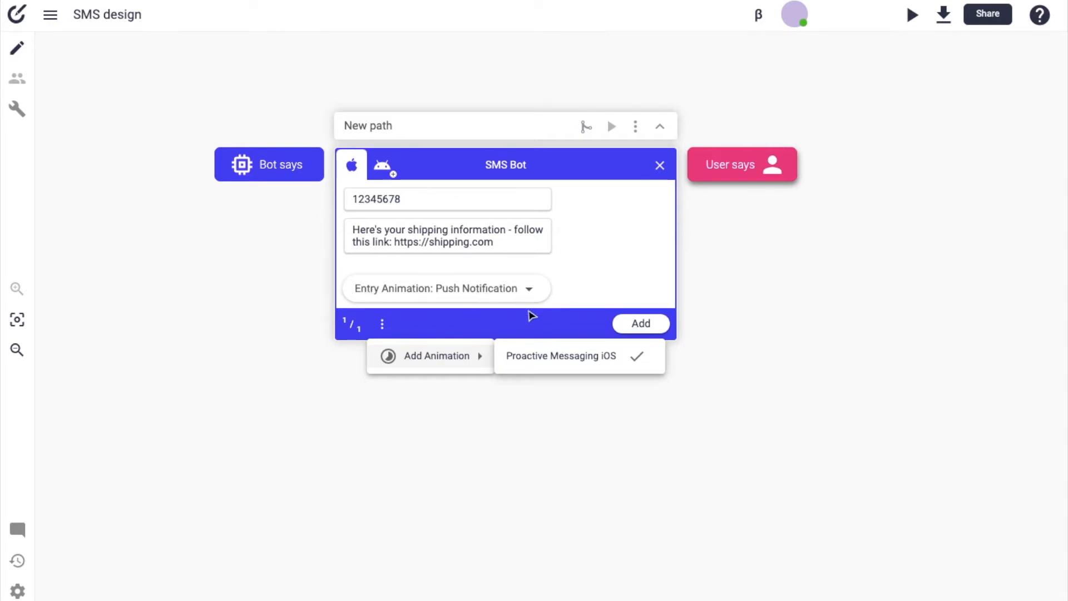
click(571, 307)
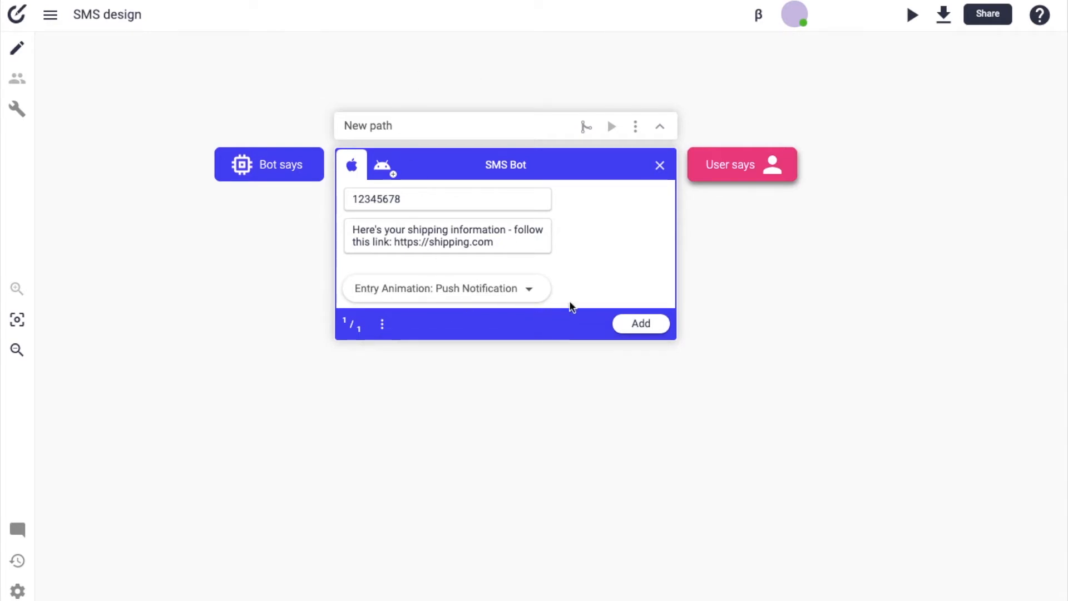
Create an Android version of the push notification, check its animations, and add the message to the path
click(378, 168)
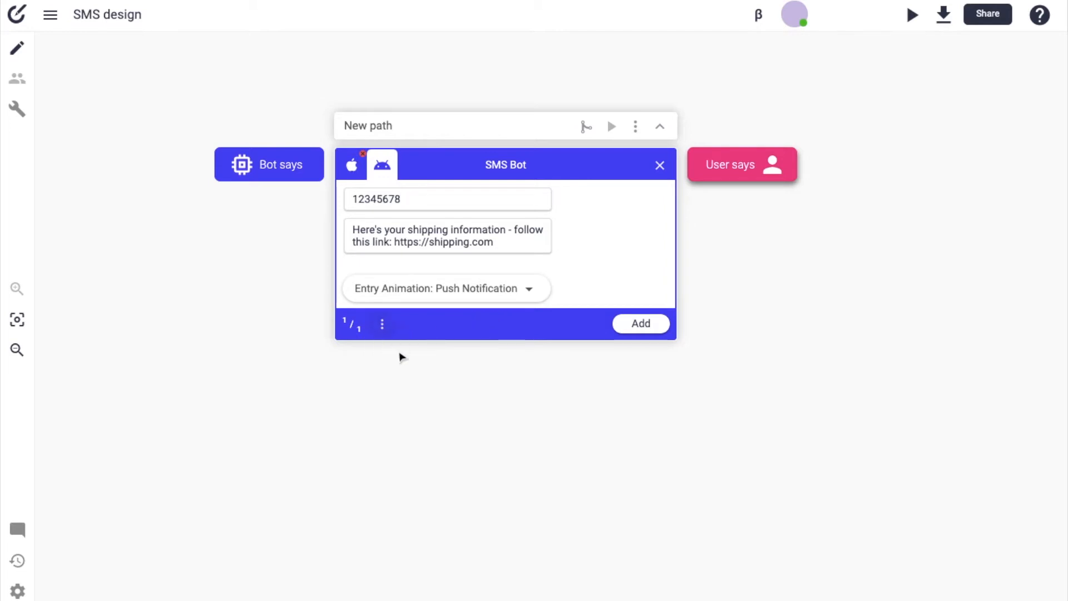
click(382, 325)
mouse_move(406, 362)
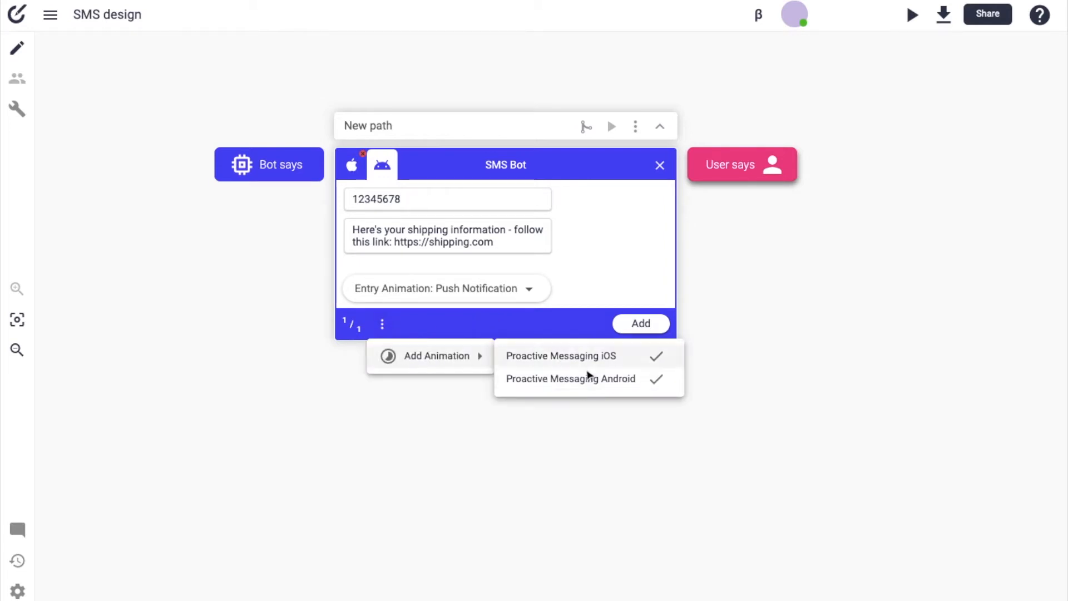
click(597, 315)
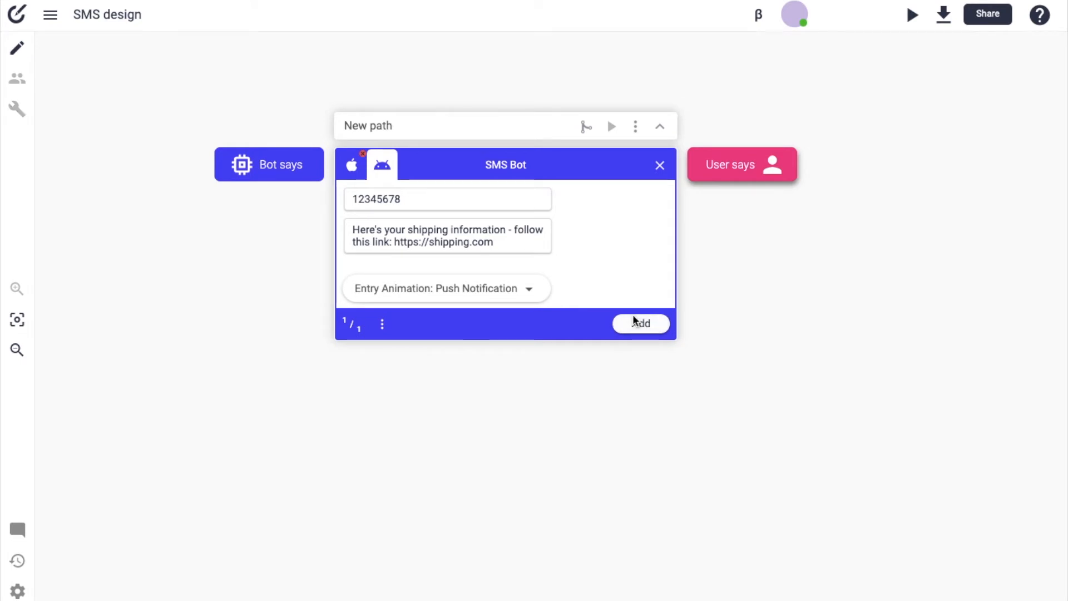
click(634, 318)
click(660, 294)
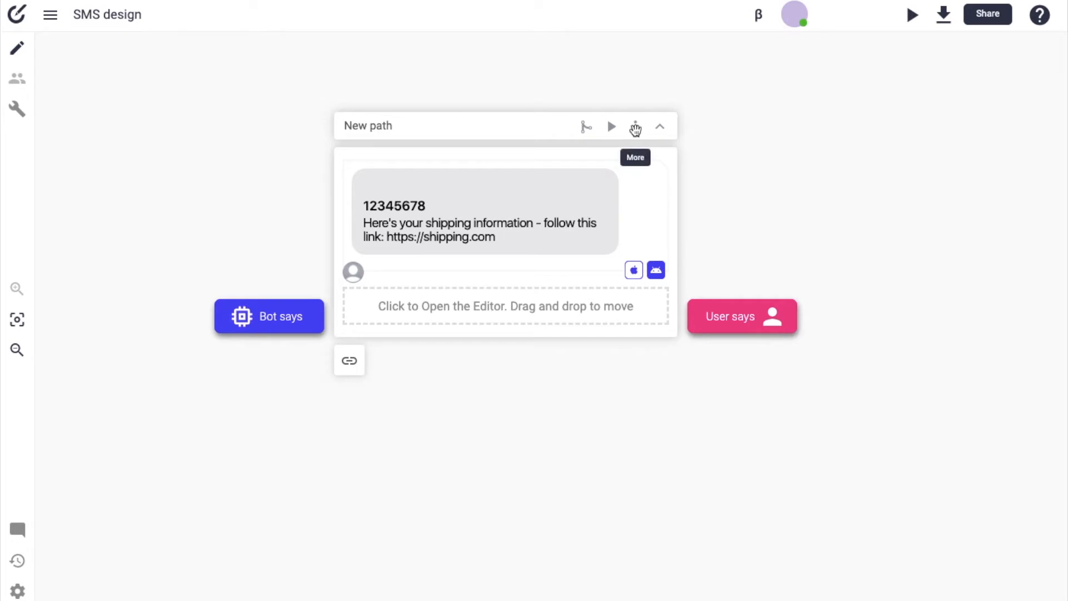
Examine the animation options offered for the path and the entries of the design's main menu
click(637, 129)
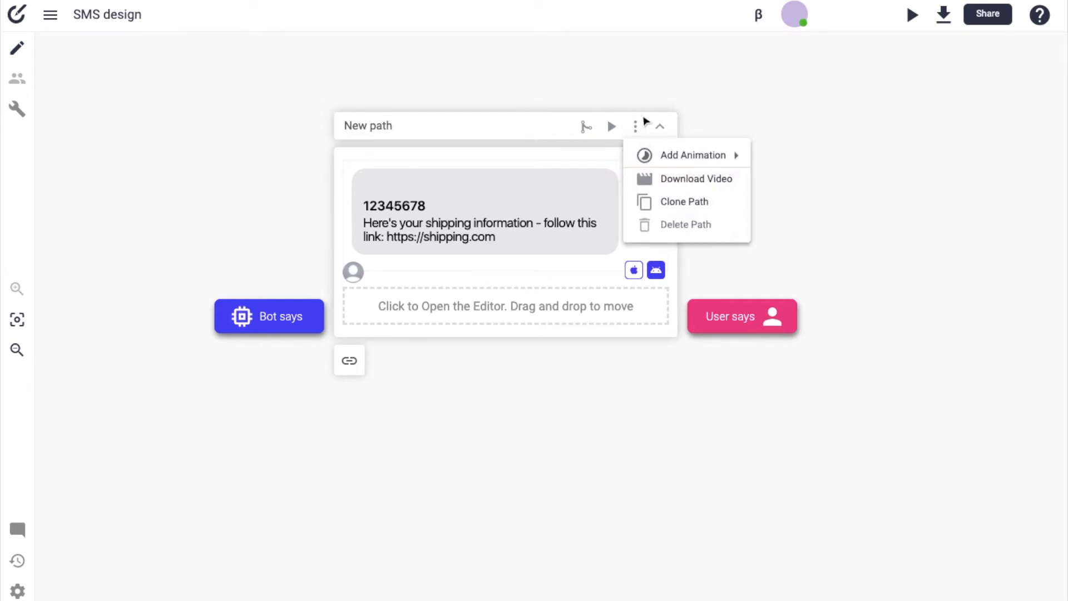
mouse_move(640, 158)
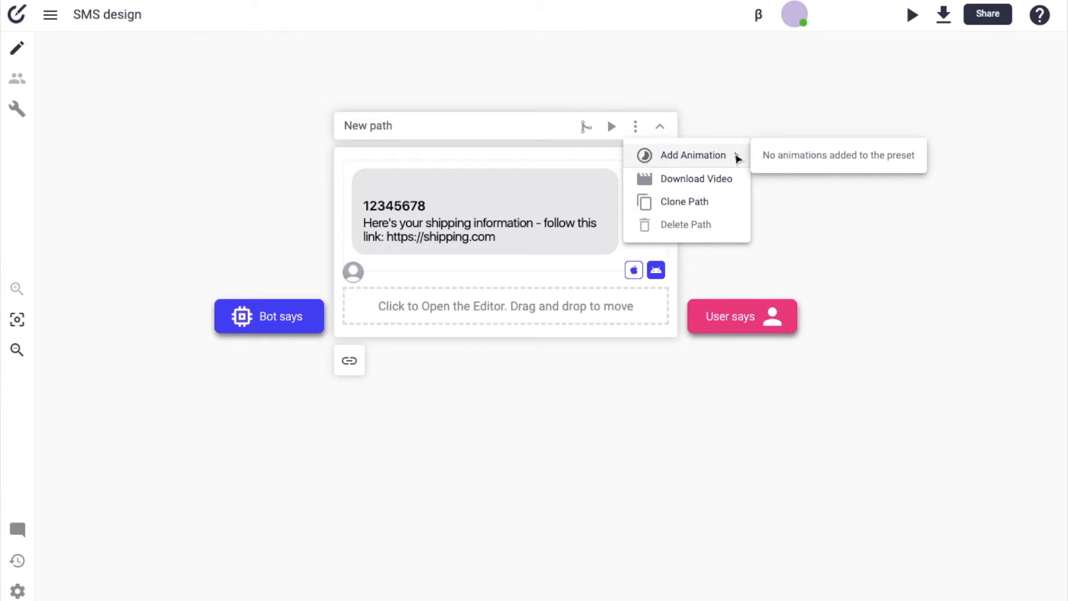
click(184, 89)
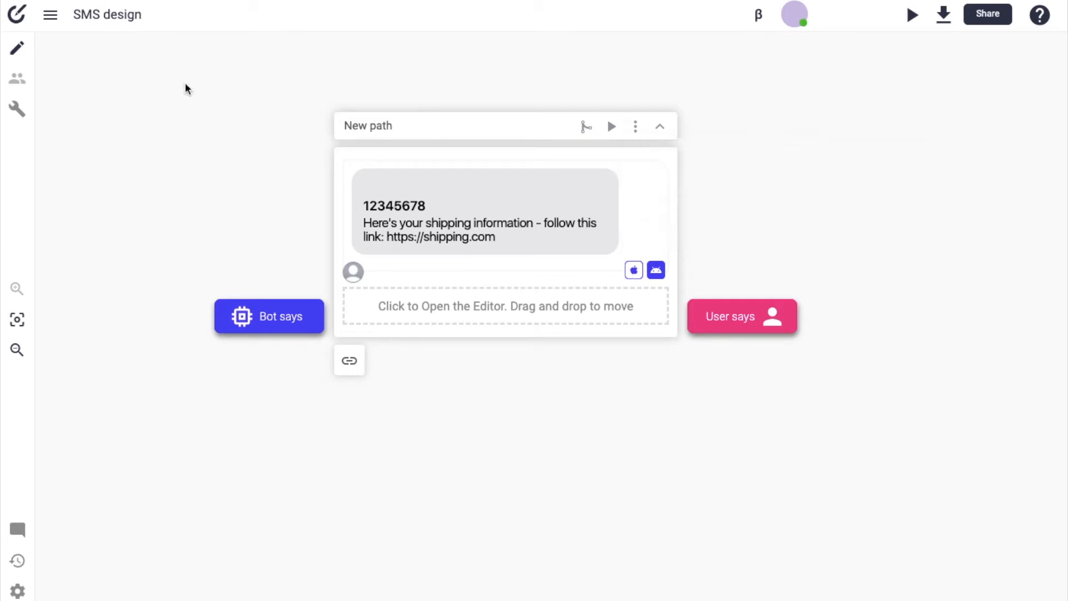
click(50, 14)
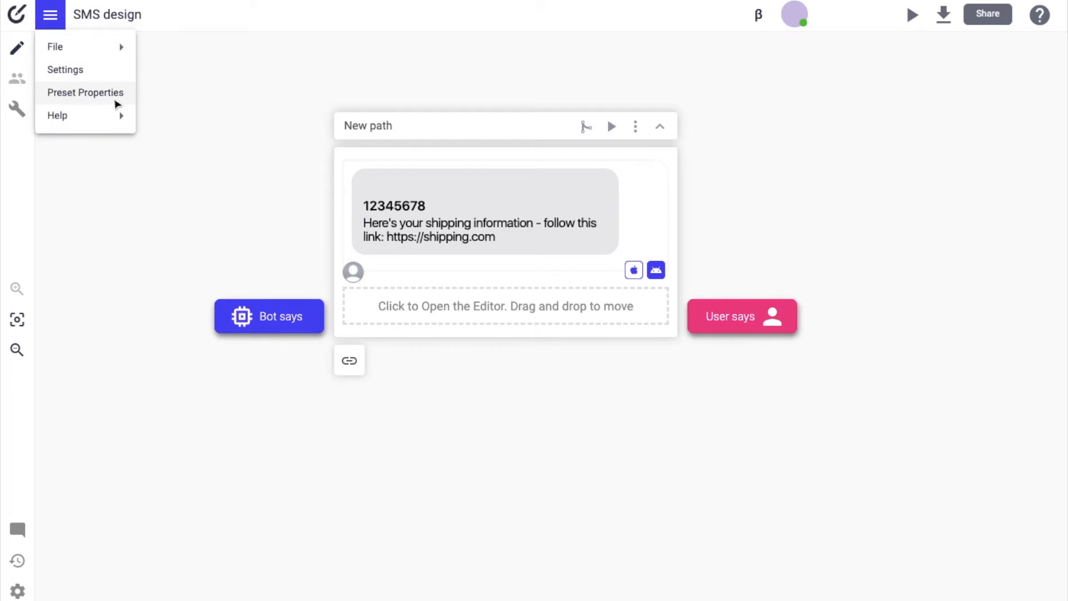
click(212, 91)
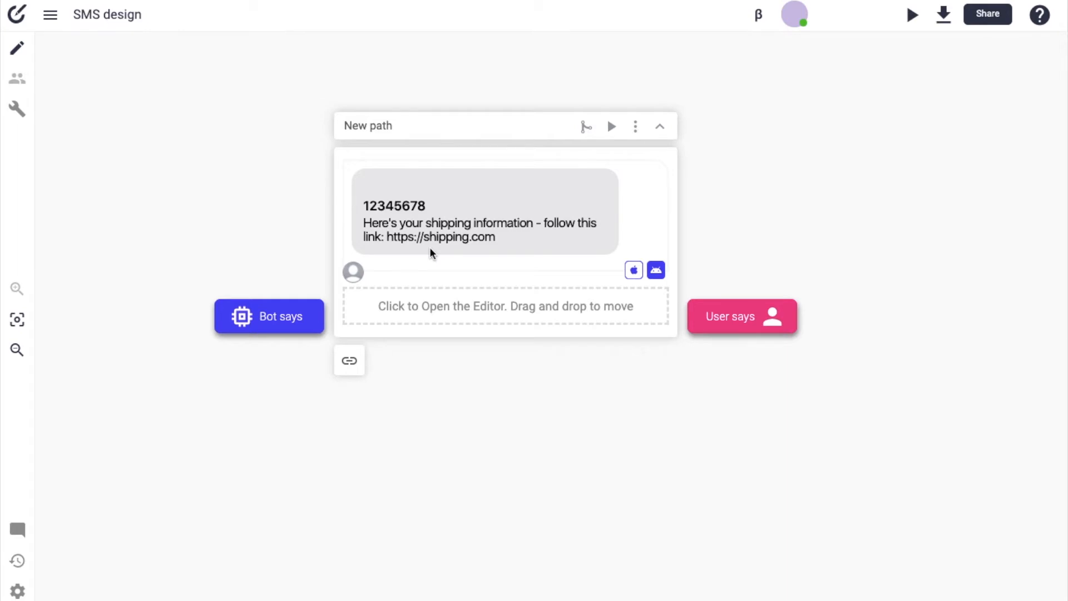
click(636, 126)
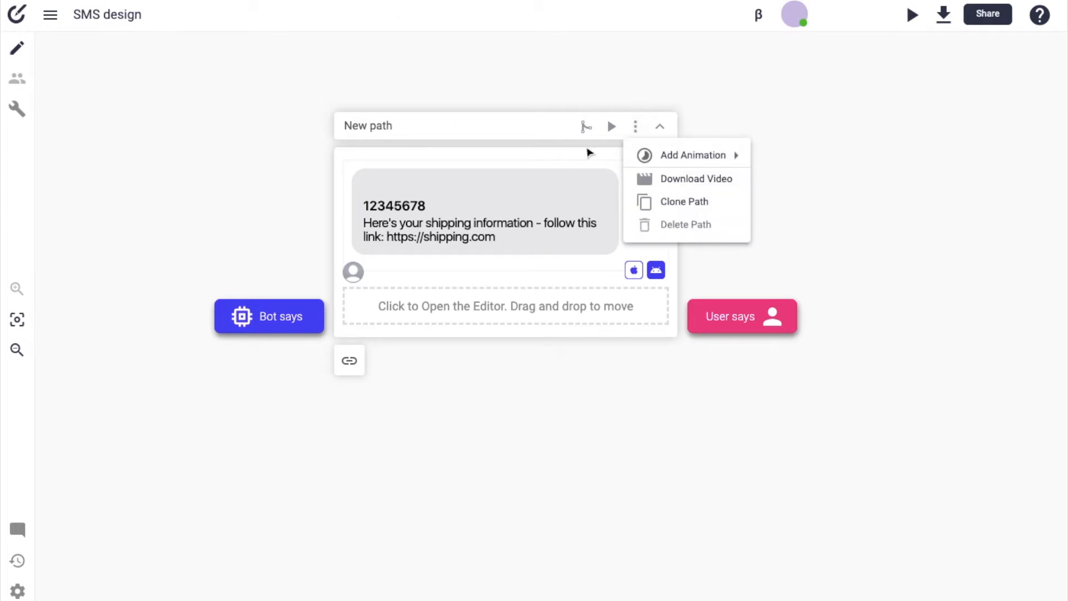
mouse_move(673, 166)
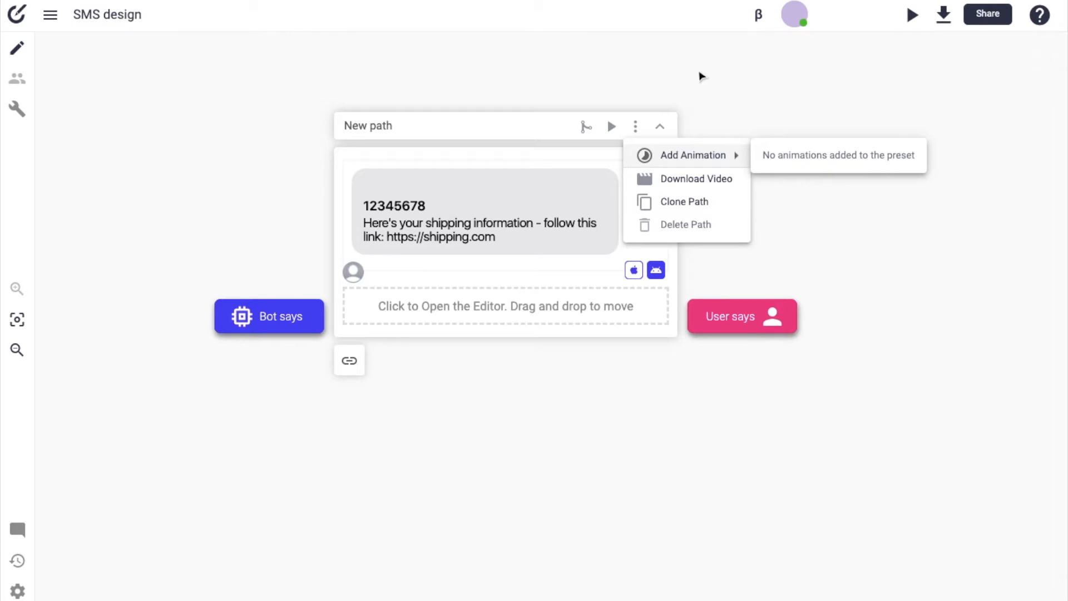
click(700, 76)
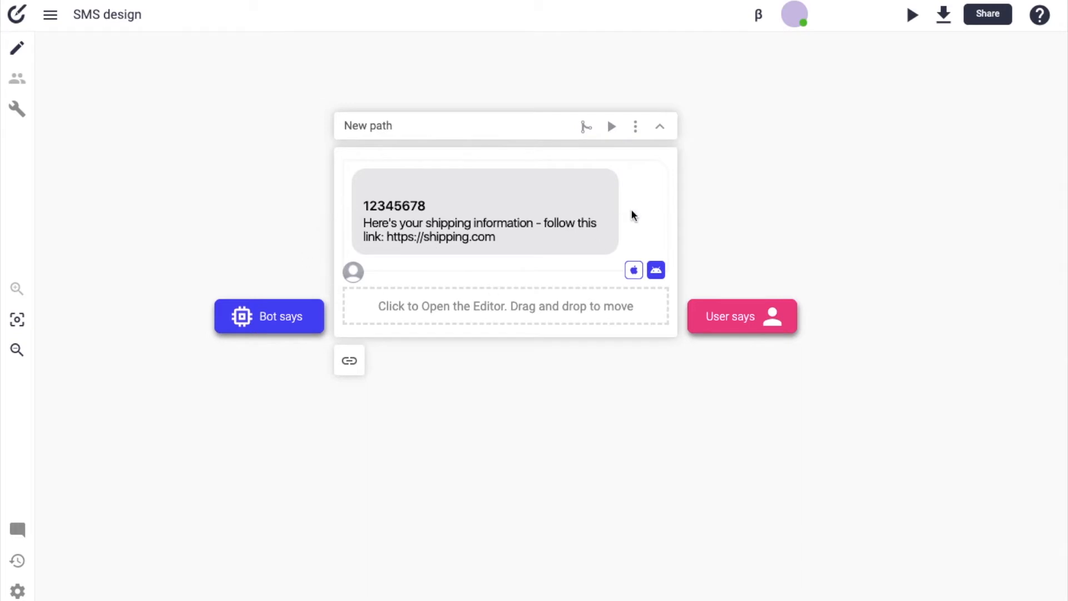
Check the animation options for a user message and close its editor without adding anything
click(728, 319)
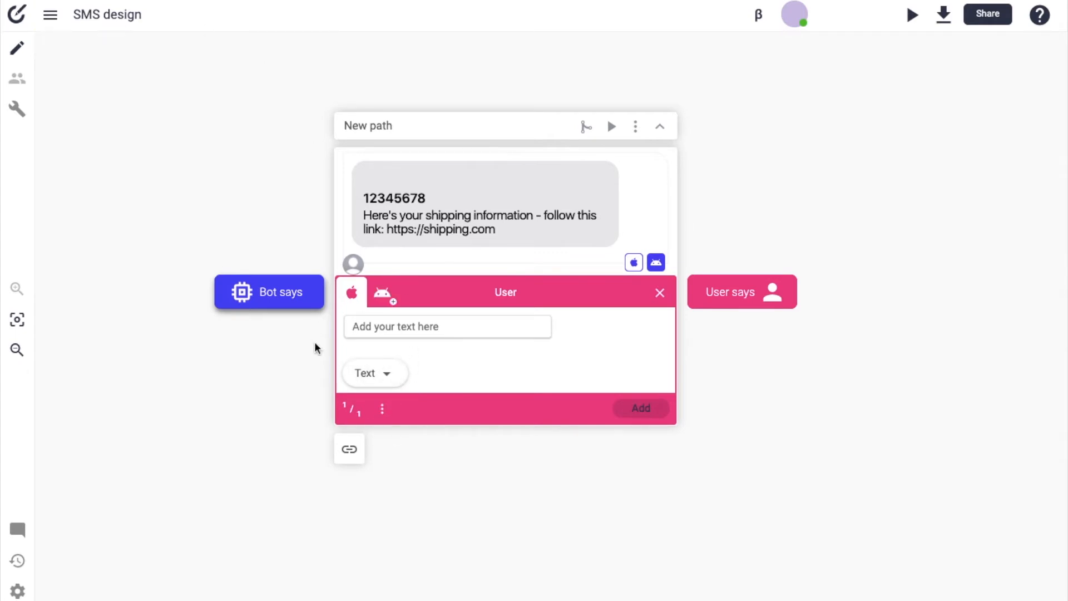
click(383, 409)
mouse_move(397, 446)
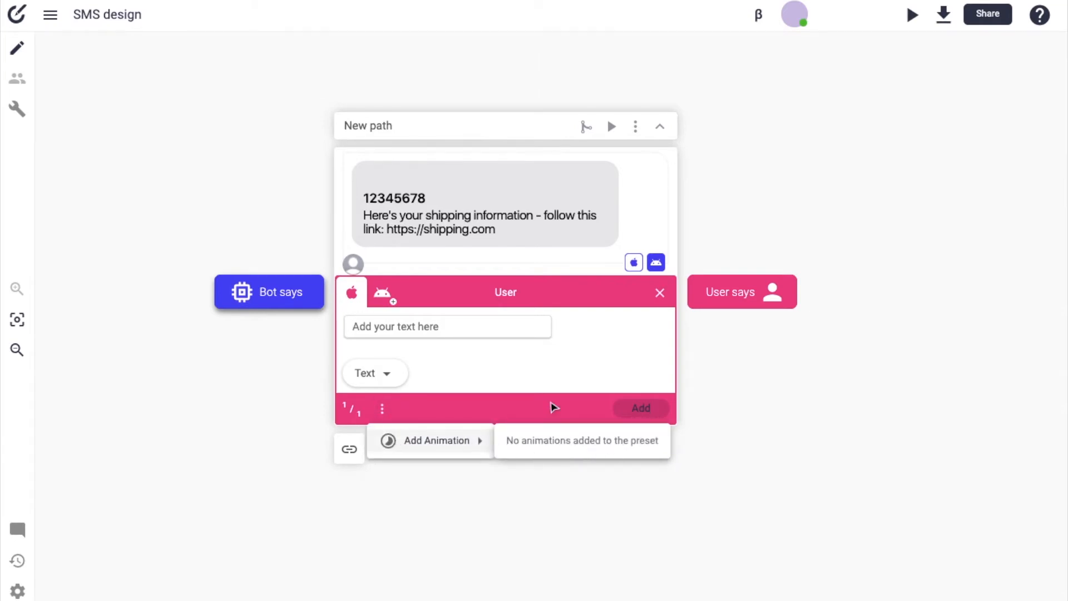
click(660, 293)
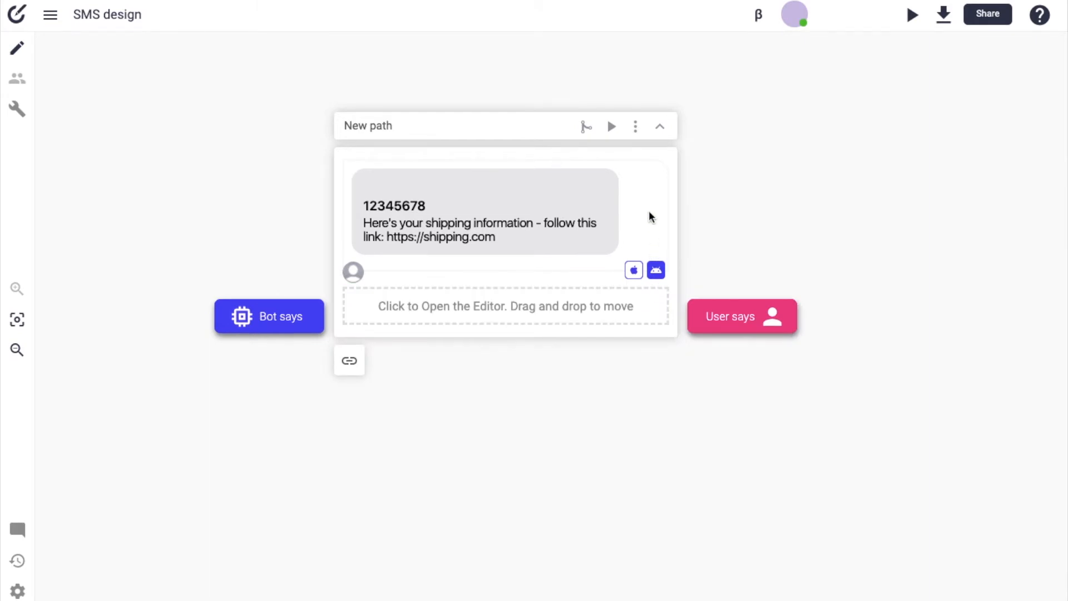
scroll(650, 212, up, 1)
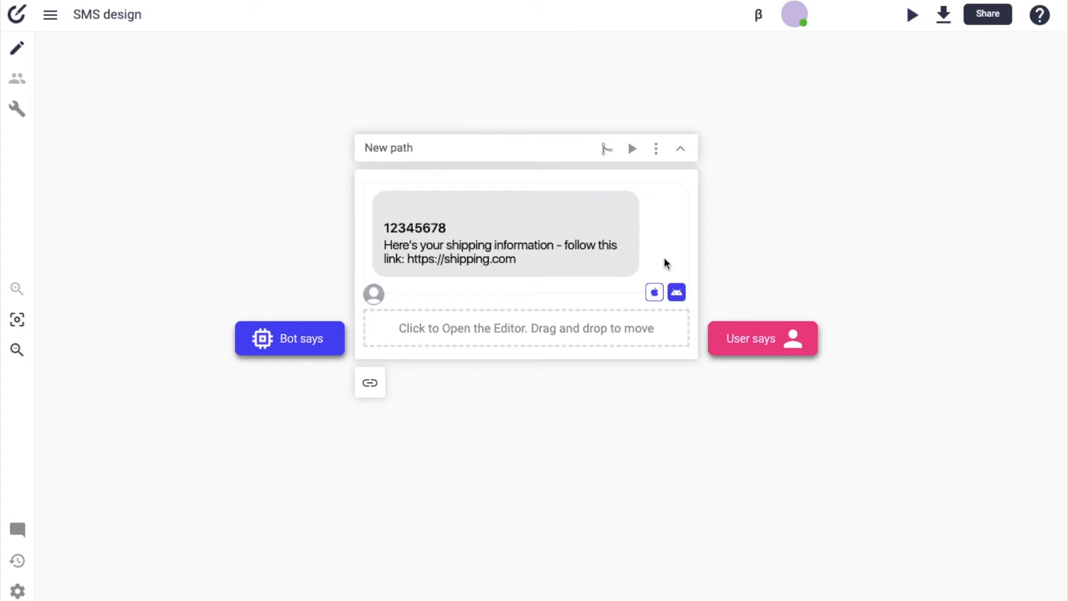
click(768, 348)
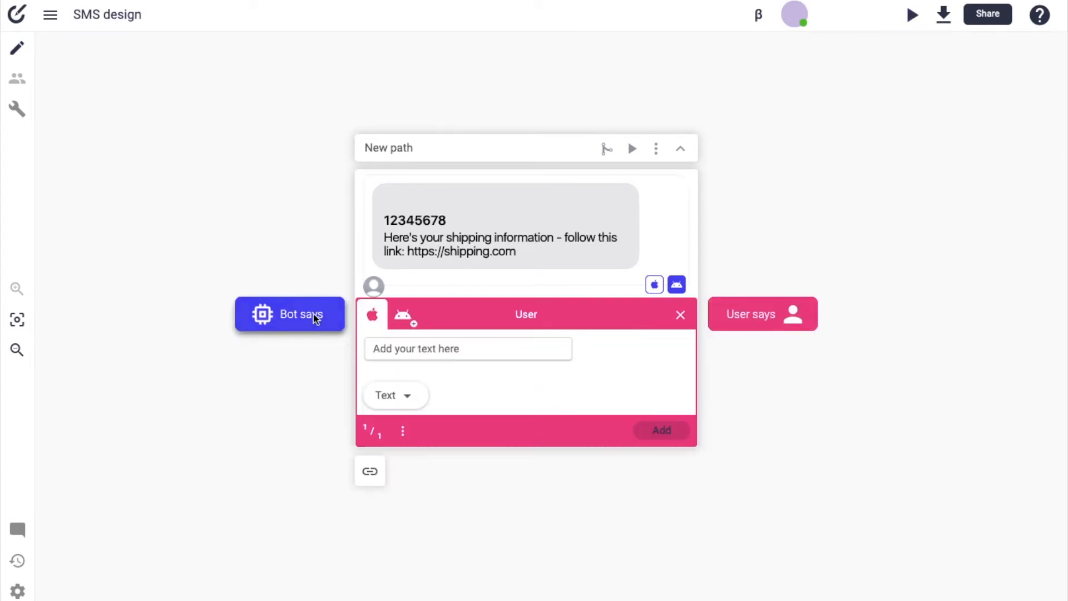
click(312, 315)
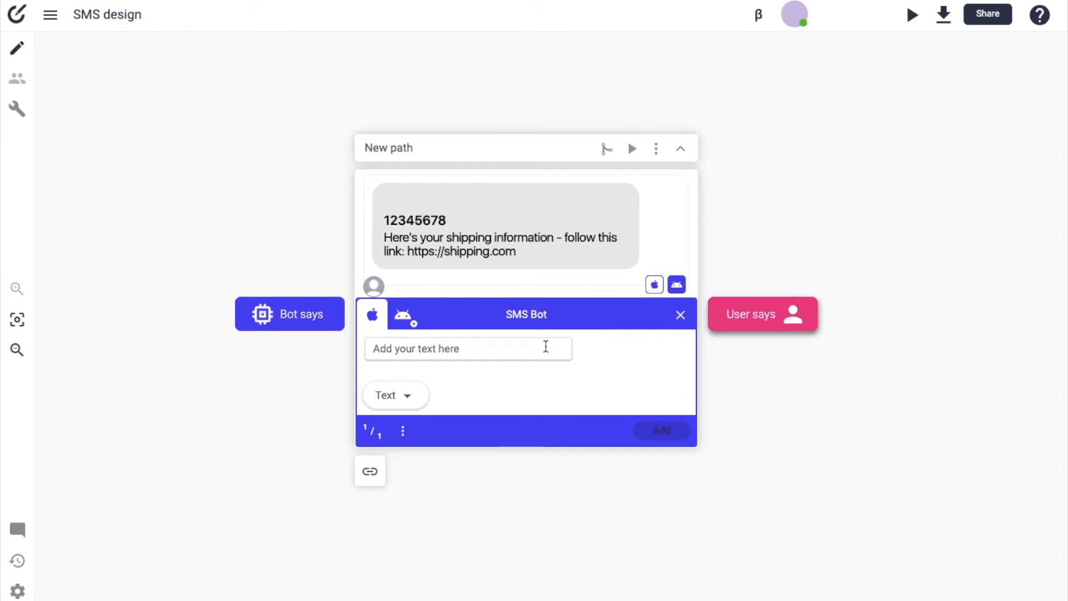
click(546, 346)
text(H)
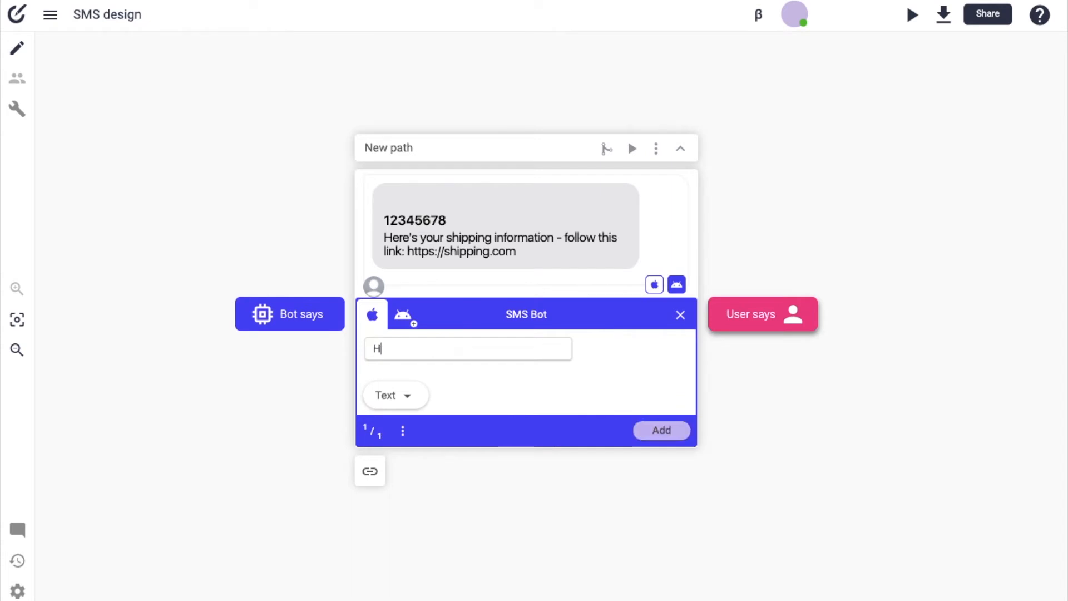
text(ere's)
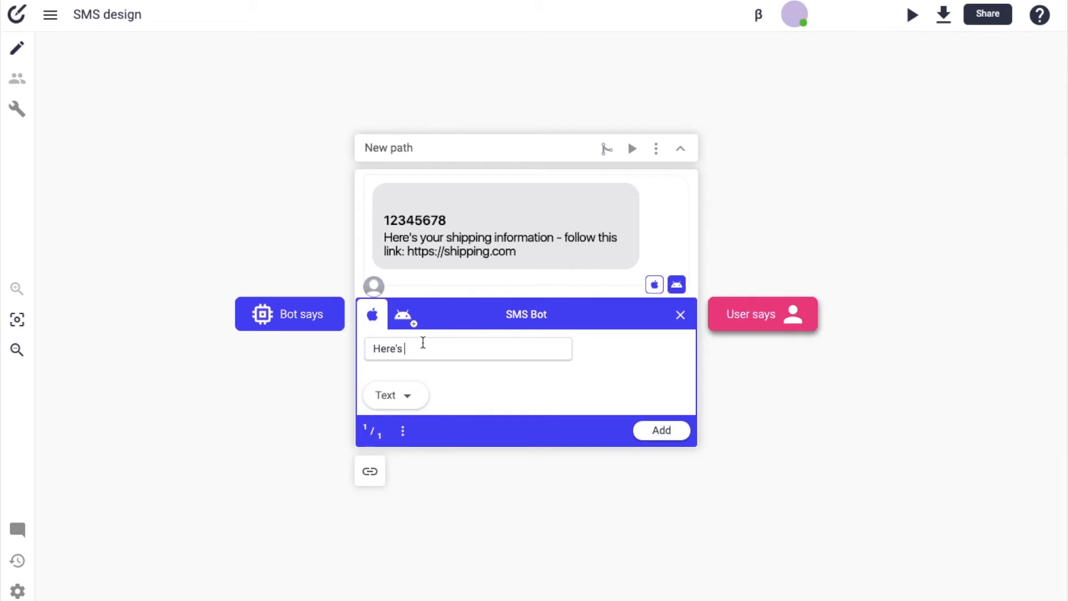
text(your shipping information)
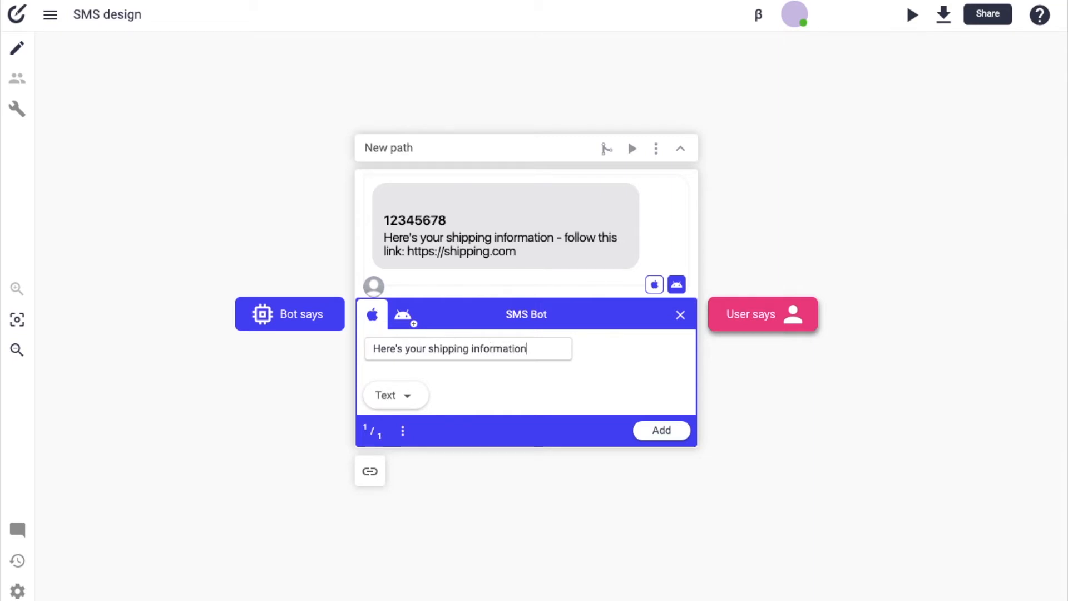
text( - follow this)
text( link: hr)
text(tps://shippi)
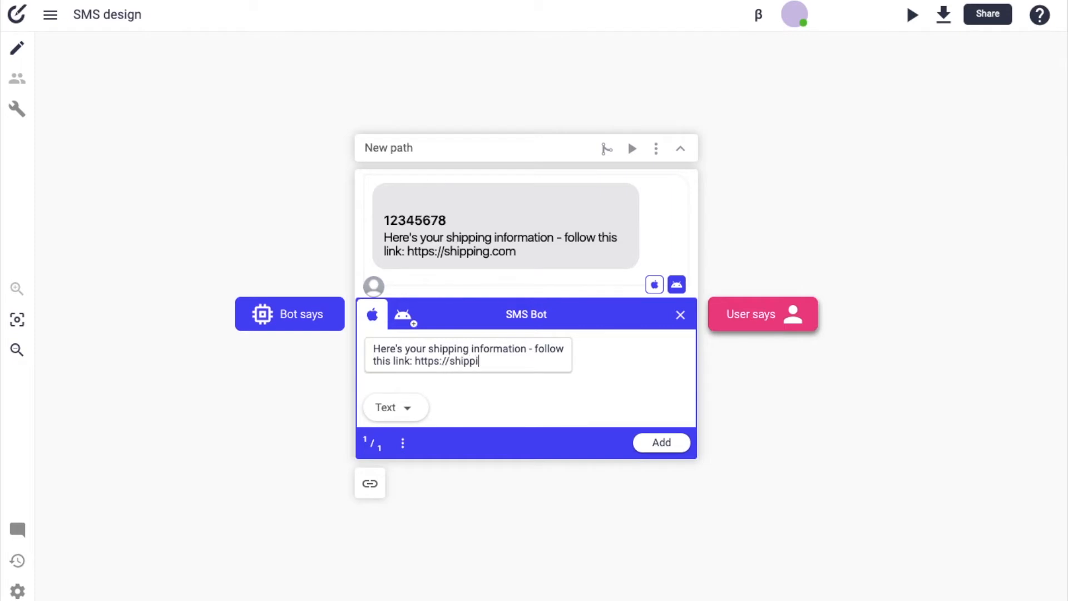
text(ng.com)
Create an Android version of the shipping text message and add the message to the path
click(403, 315)
click(374, 322)
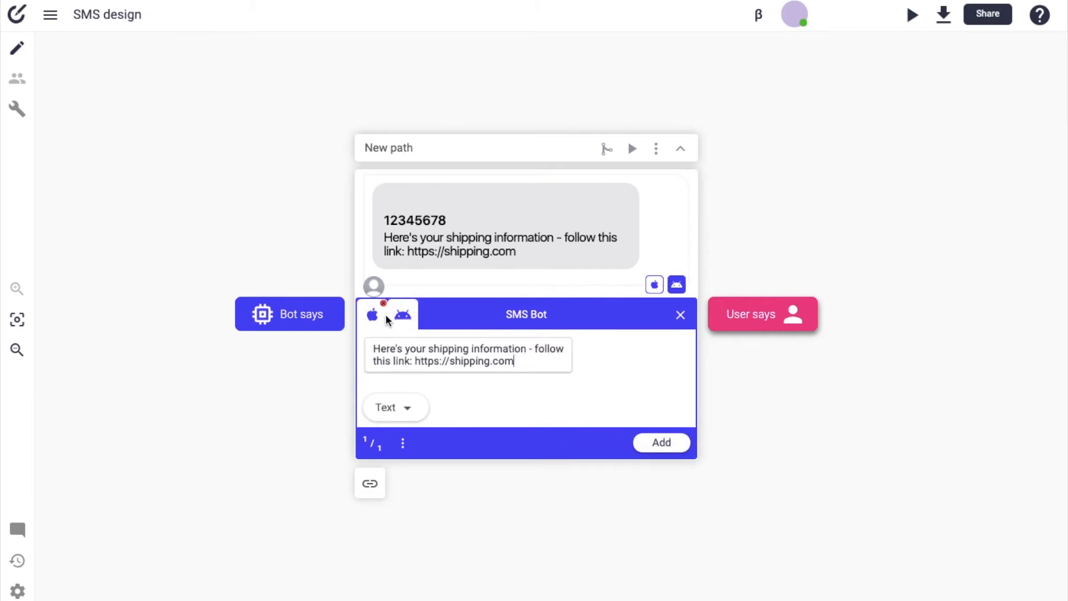
click(410, 325)
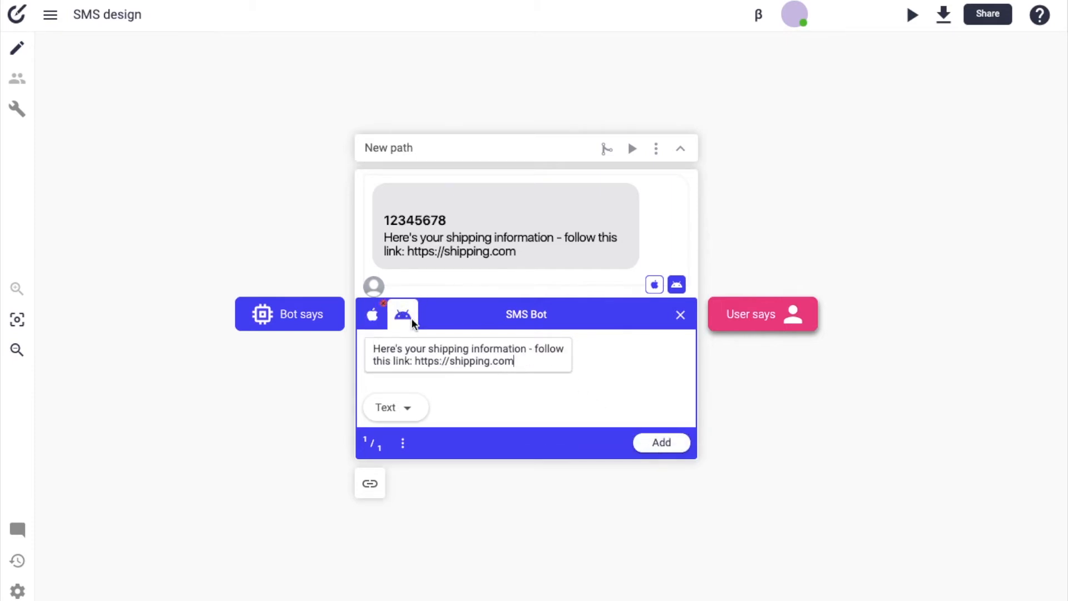
click(660, 441)
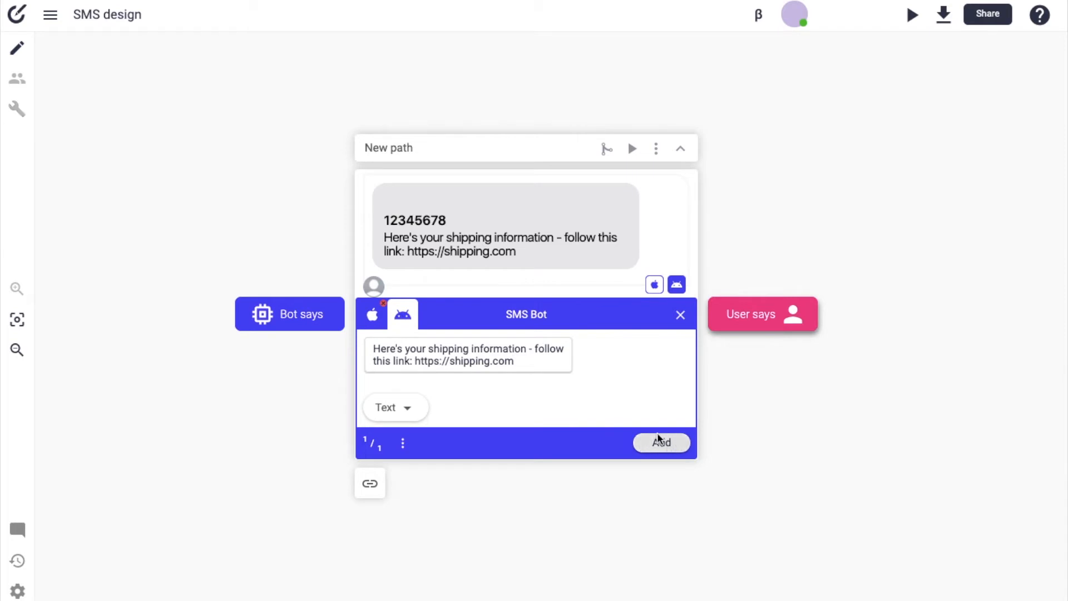
click(680, 404)
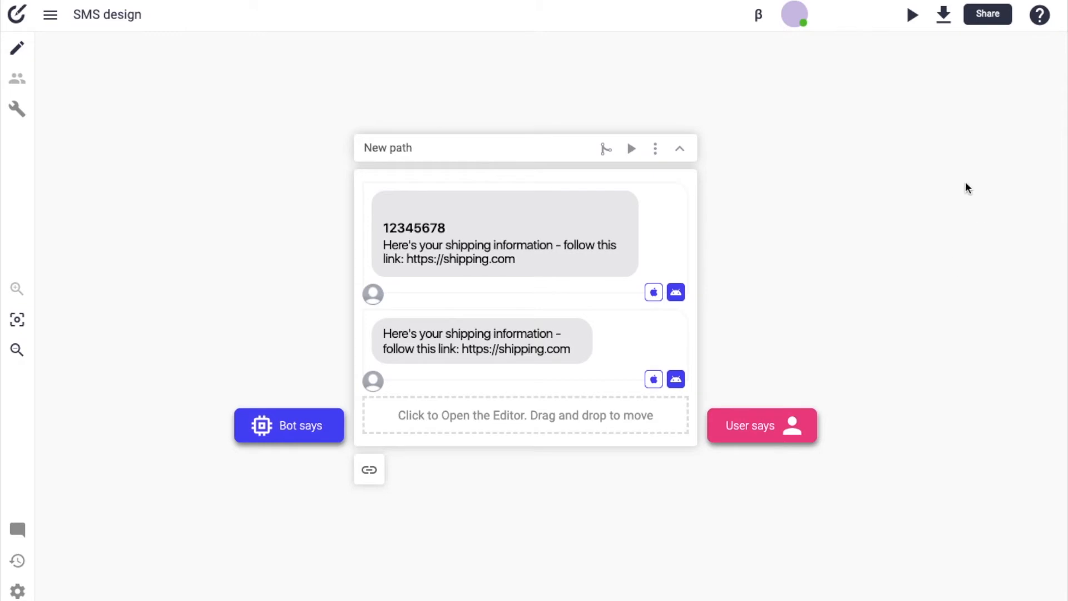
Play the video preview of the SMS design to check the notification and text message, and stop it
click(913, 15)
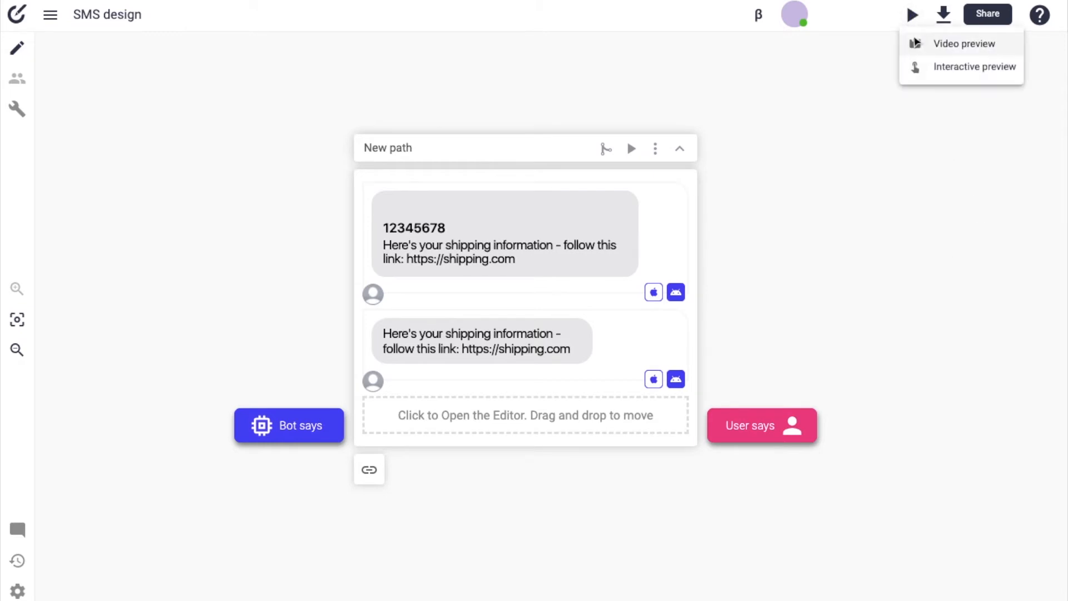
click(915, 43)
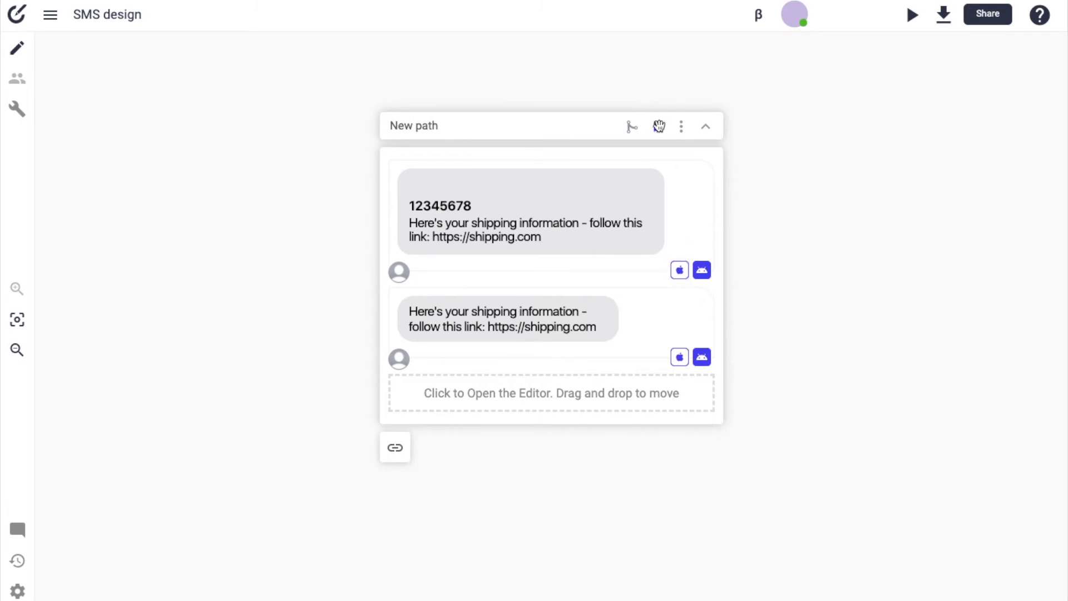
click(912, 15)
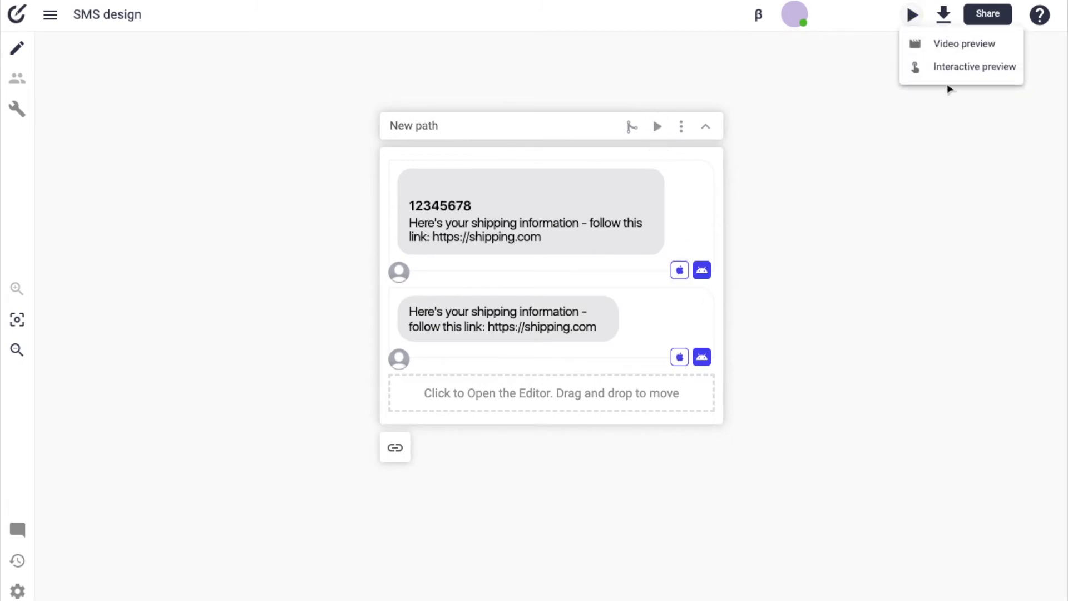
click(965, 45)
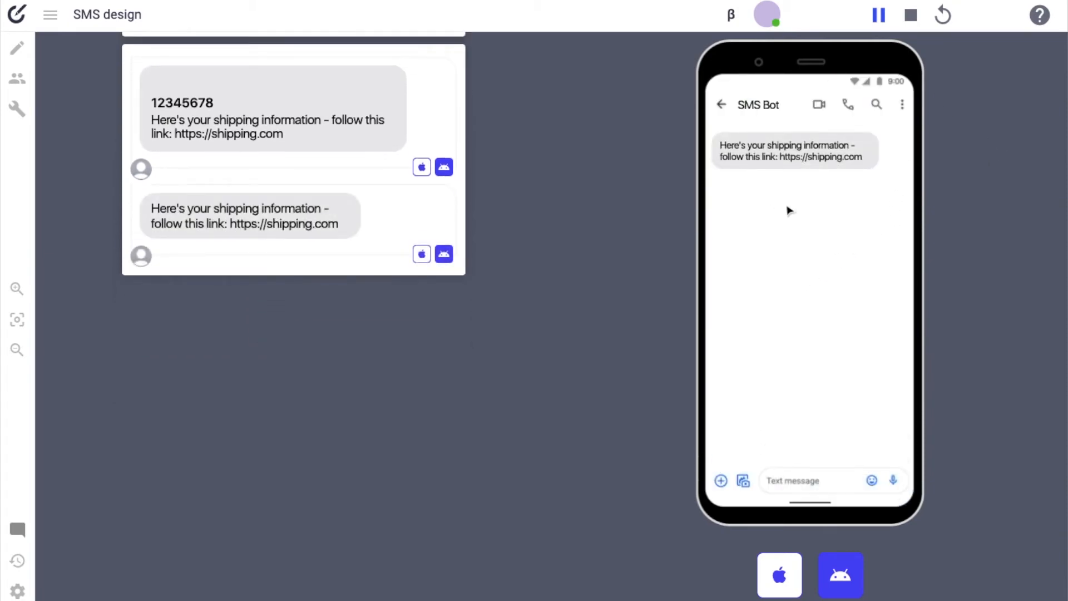
click(912, 16)
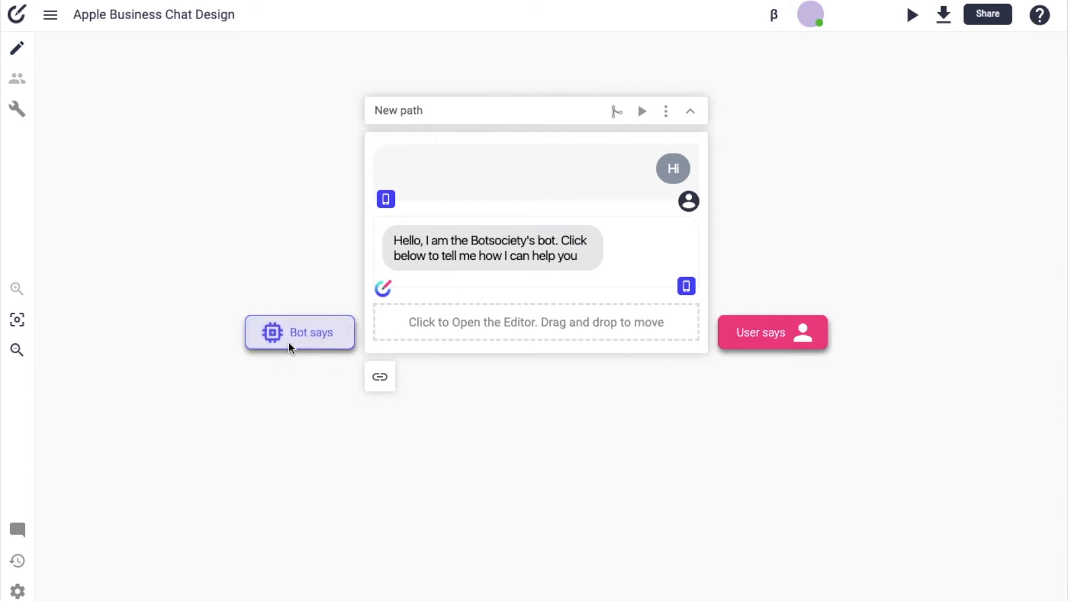
Start a new bot message in the Apple Business Chat design and set its type to List Picker Large (Bot)
click(503, 330)
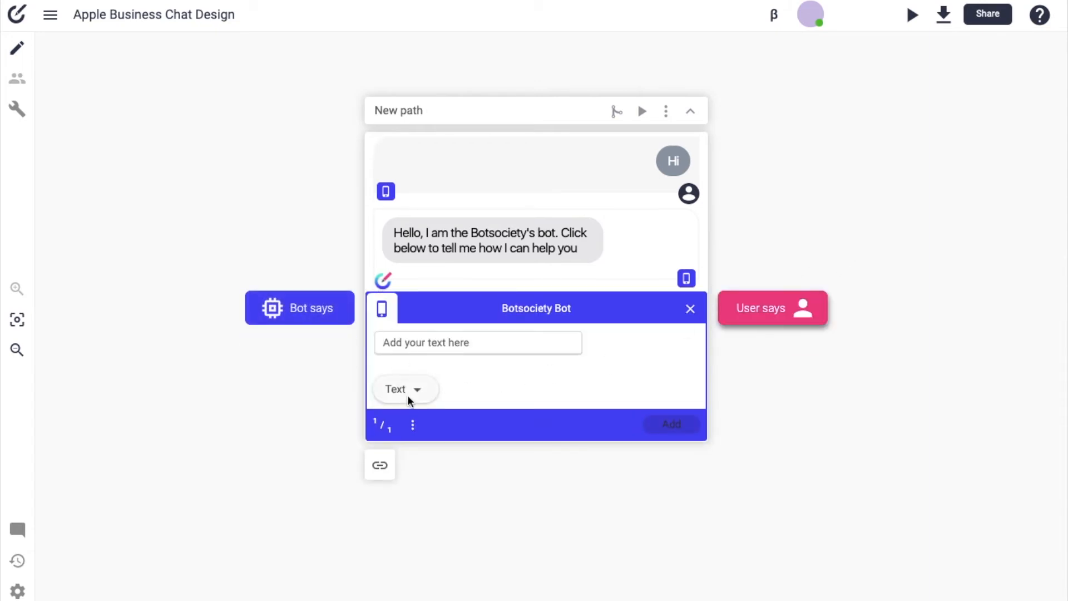
click(409, 395)
scroll(523, 380, down, 3)
scroll(525, 376, down, 3)
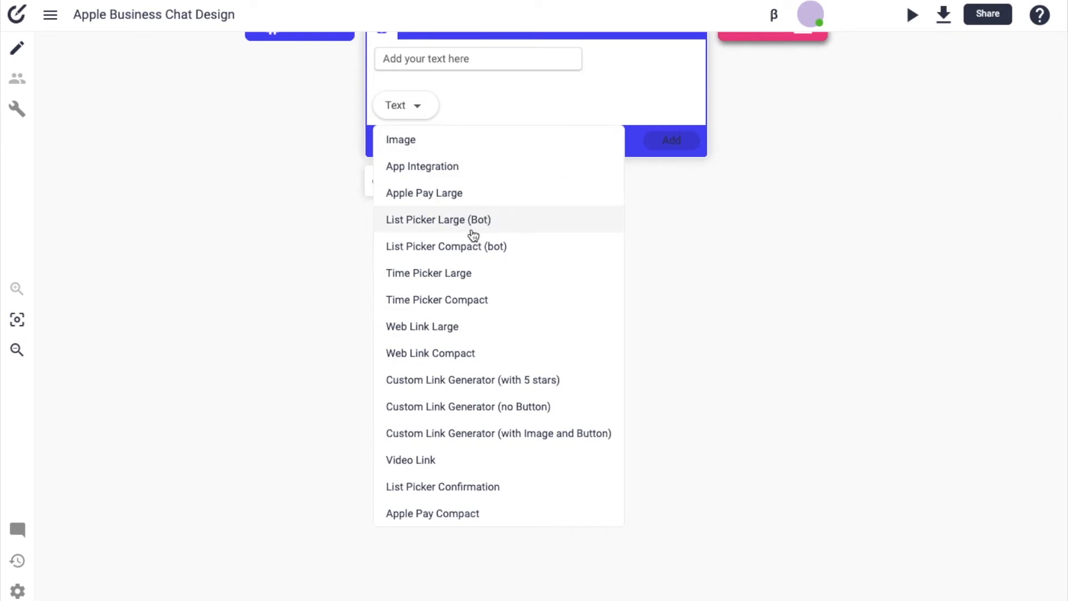
click(516, 229)
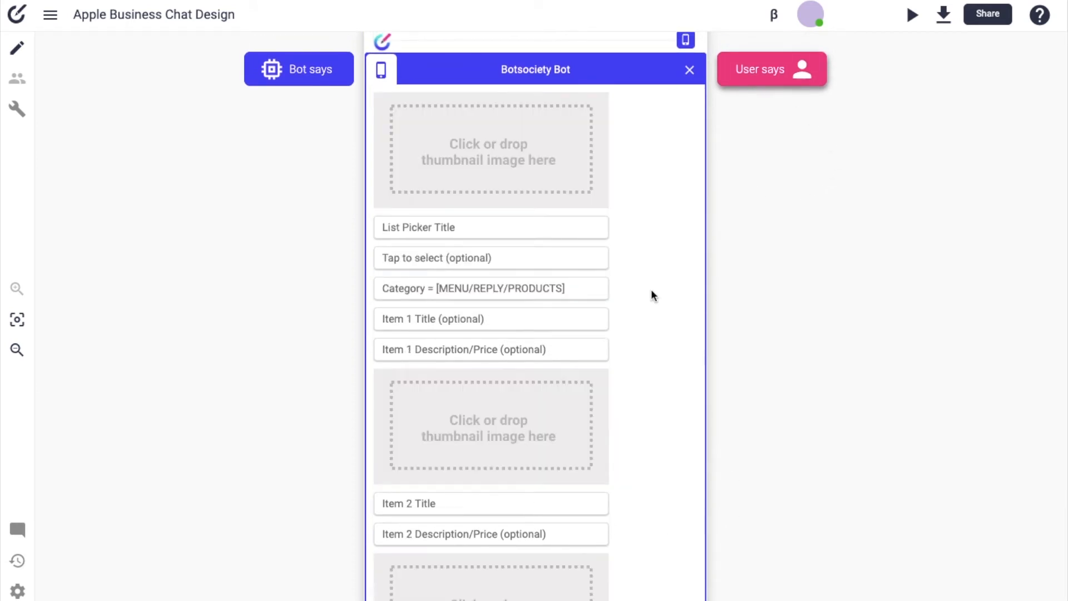
Look through all the thumbnail, title and item fields that the large list picker message offers
scroll(652, 291, down, 3)
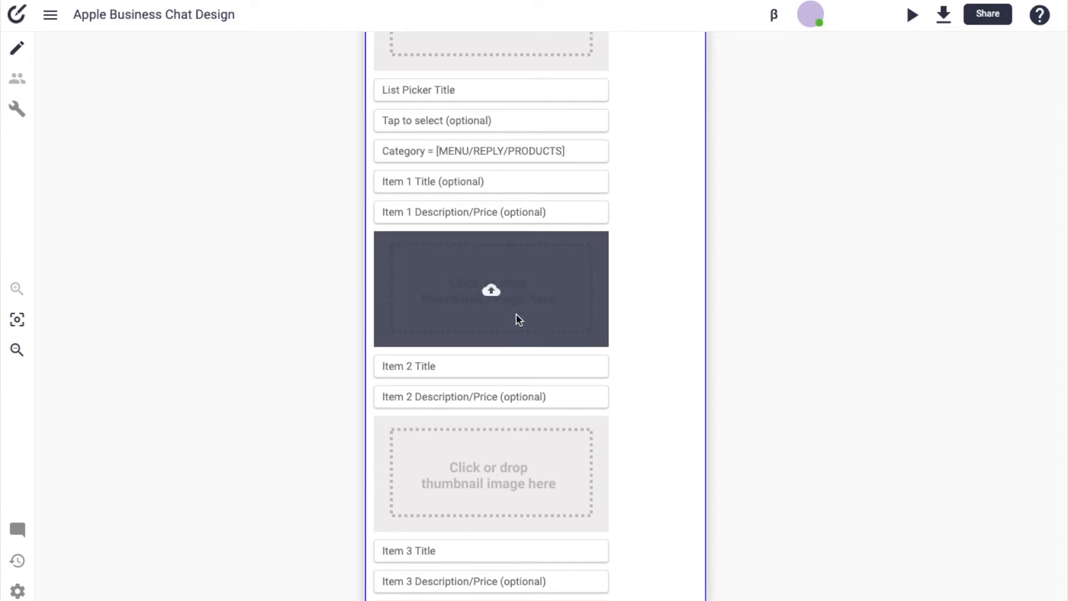
scroll(517, 316, down, 14)
scroll(516, 315, down, 5)
scroll(517, 315, up, 12)
scroll(517, 317, down, 9)
scroll(438, 460, up, 18)
scroll(437, 456, up, 2)
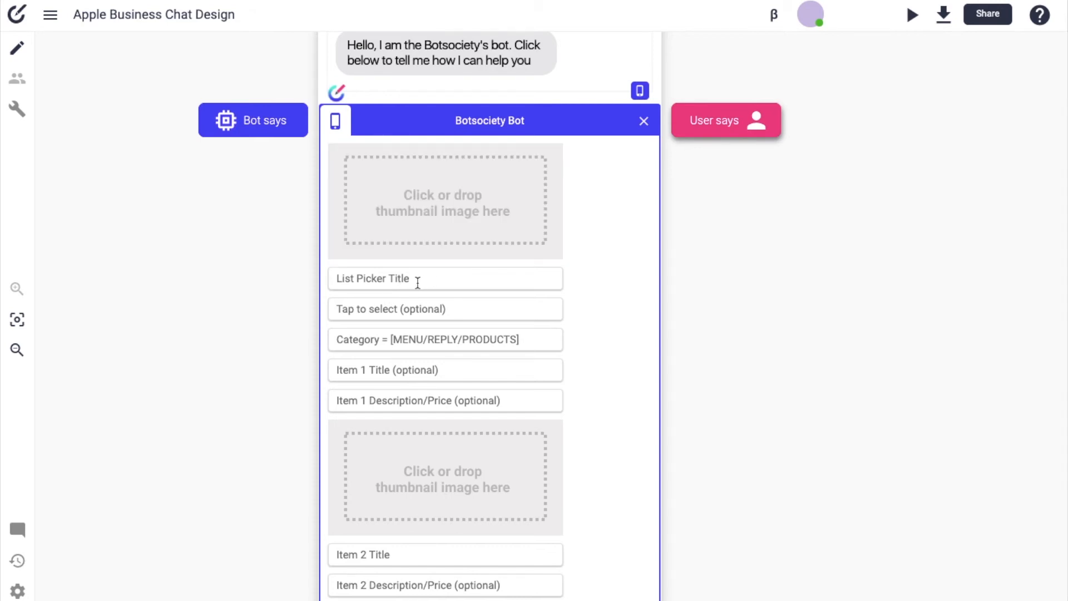
Upload botsociety-wide.png from Downloads as the list picker's header thumbnail image
click(448, 310)
click(450, 207)
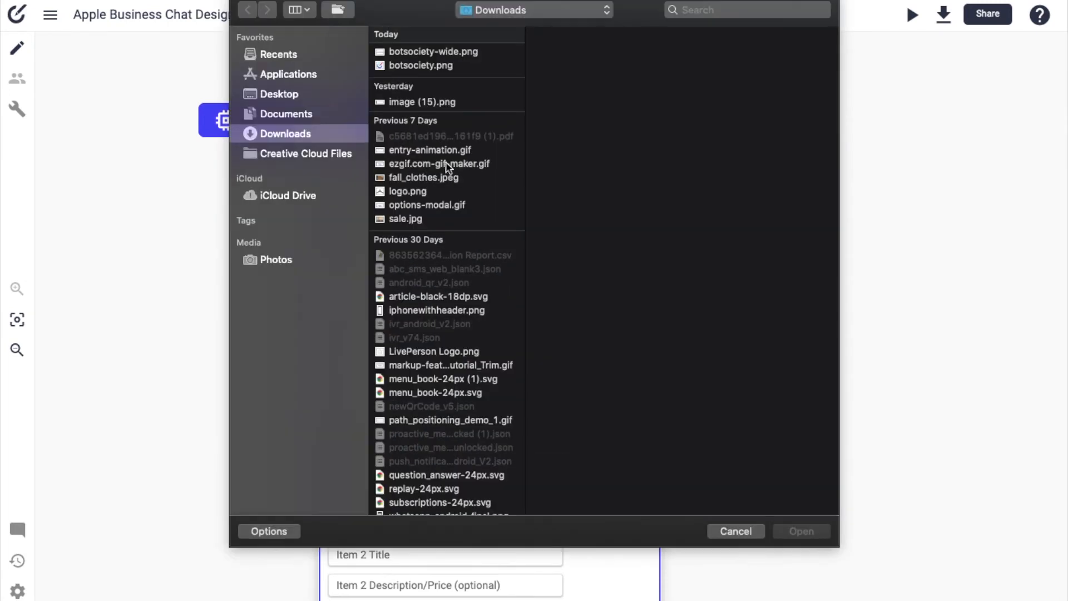
click(458, 52)
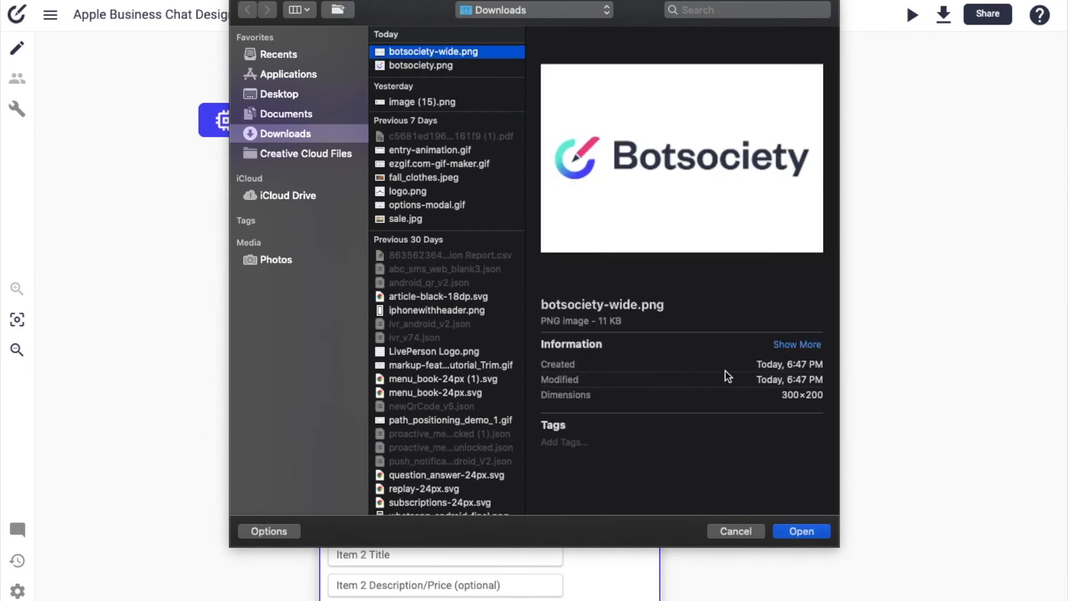
click(797, 539)
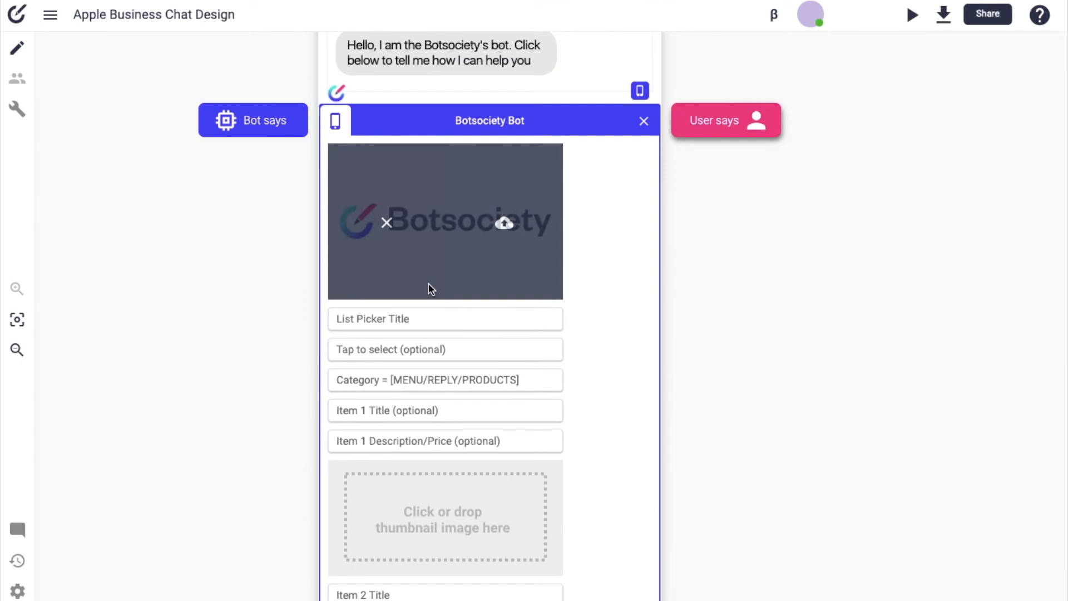
Set the list picker's title to "What do you need help with?", its subtitle to "Tap to select" and its category to MENU
click(398, 320)
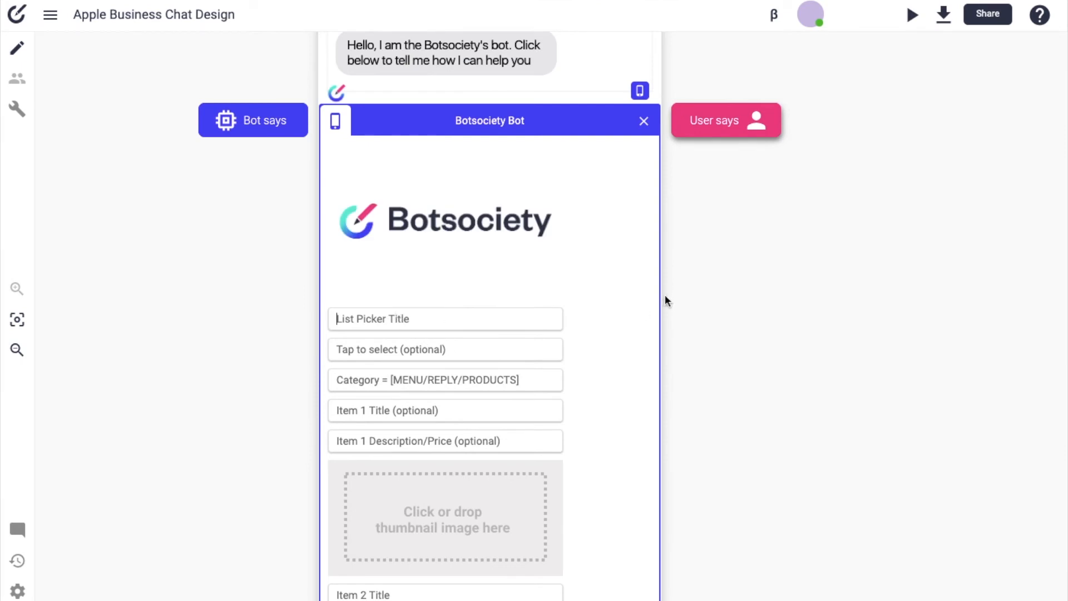
text(What do you need help)
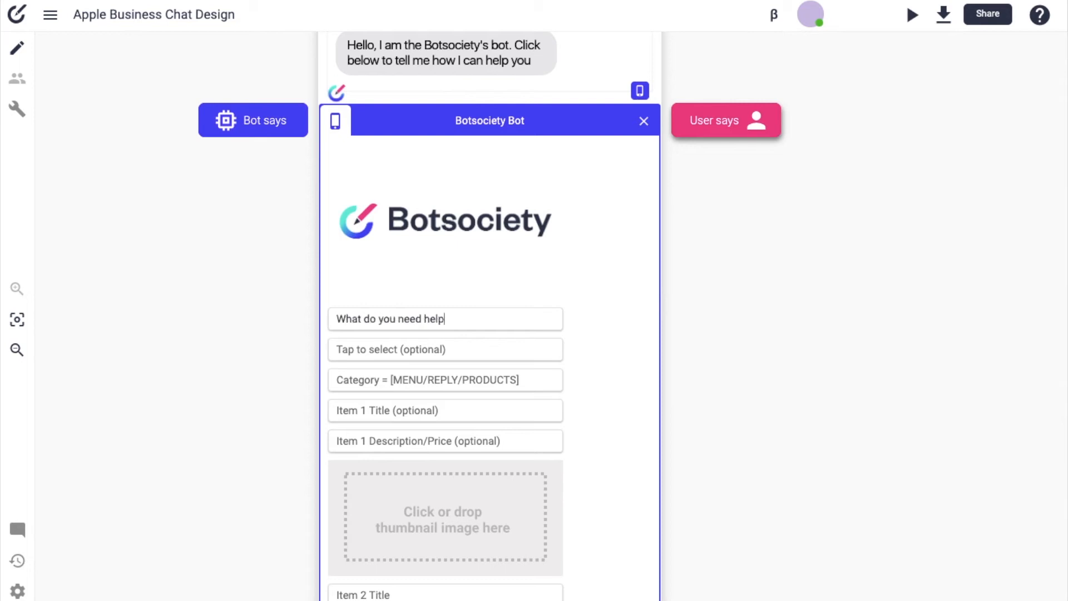
text( with?)
click(495, 348)
text(Tap to select)
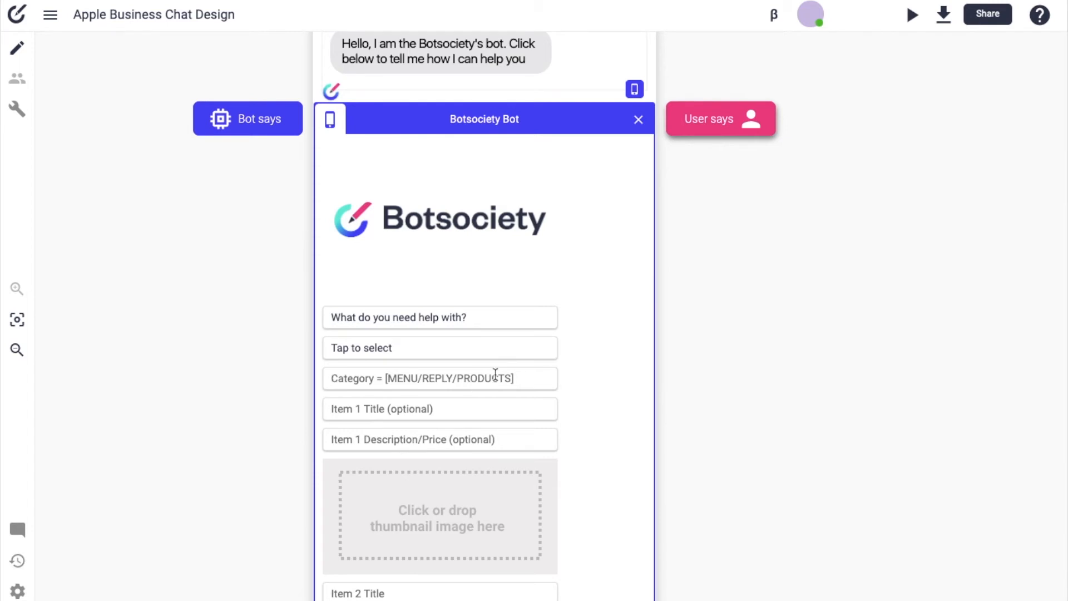
text(MENU)
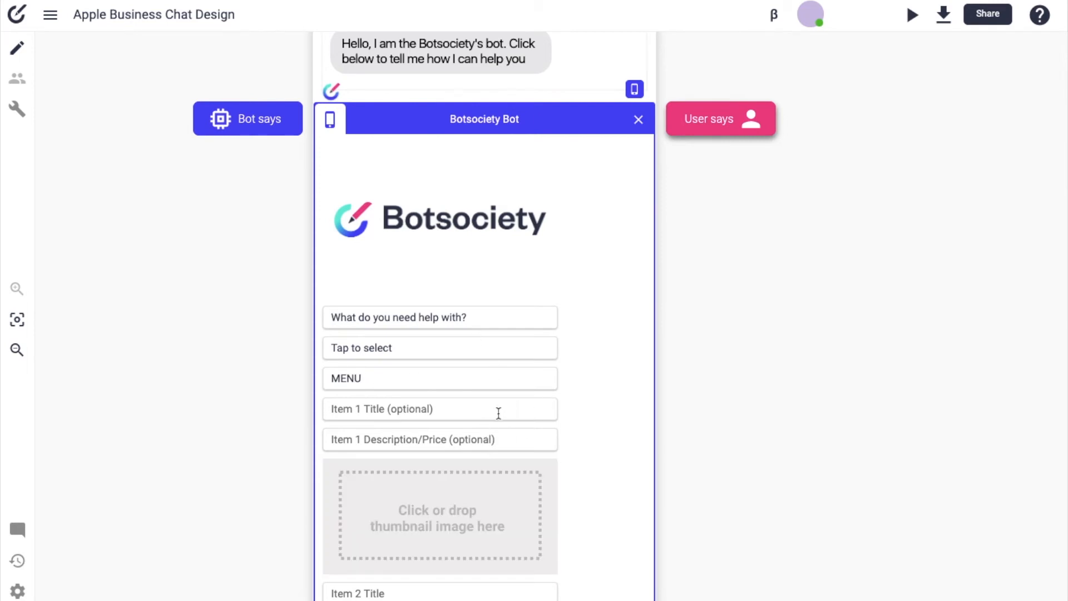
Title item 1 "Open an account" and upload botsociety.png as its thumbnail image
scroll(490, 412, down, 4)
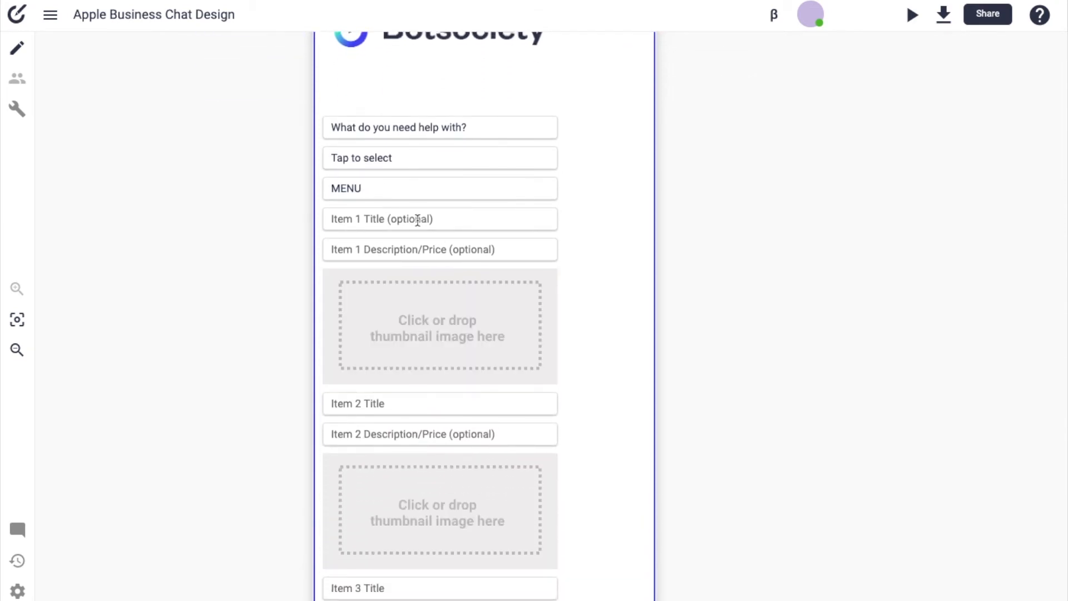
click(386, 220)
text(App)
key(BackSpace)
key(BackSpace)
key(BackSpace)
text(Open an account)
click(437, 333)
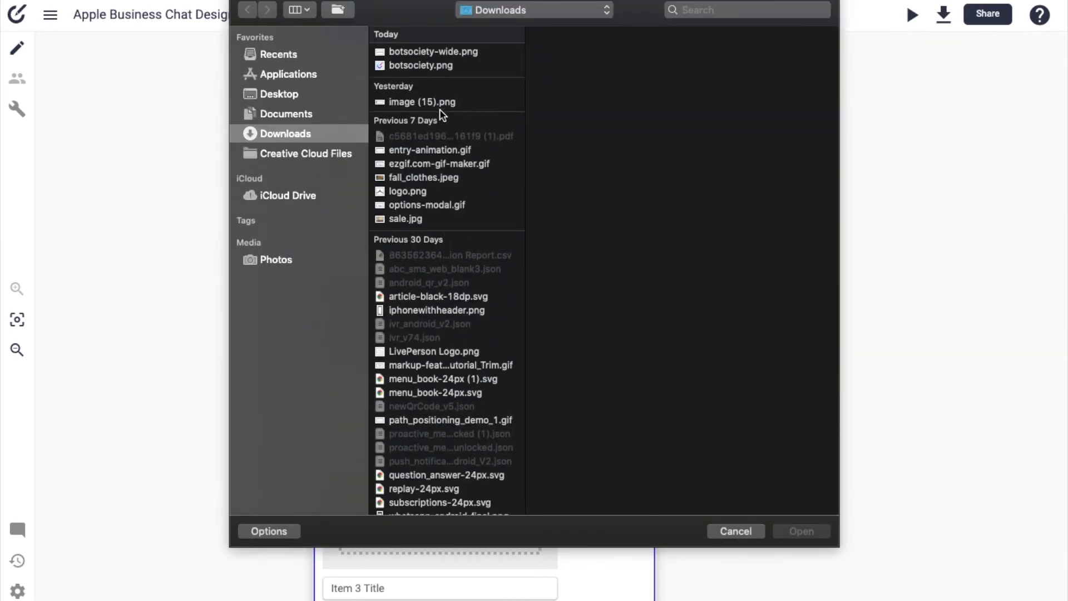
click(438, 66)
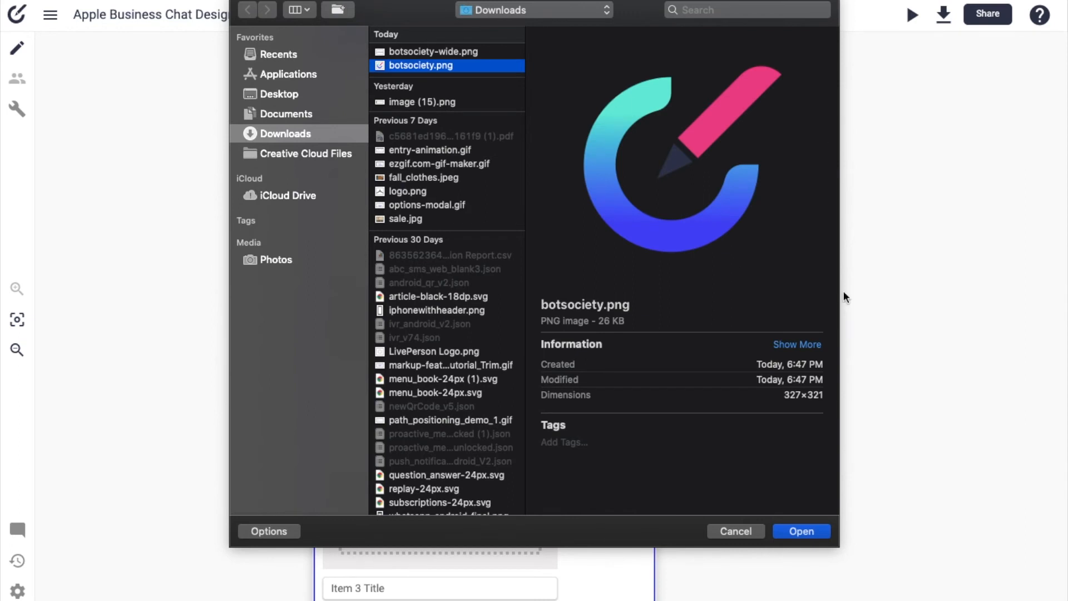
click(815, 533)
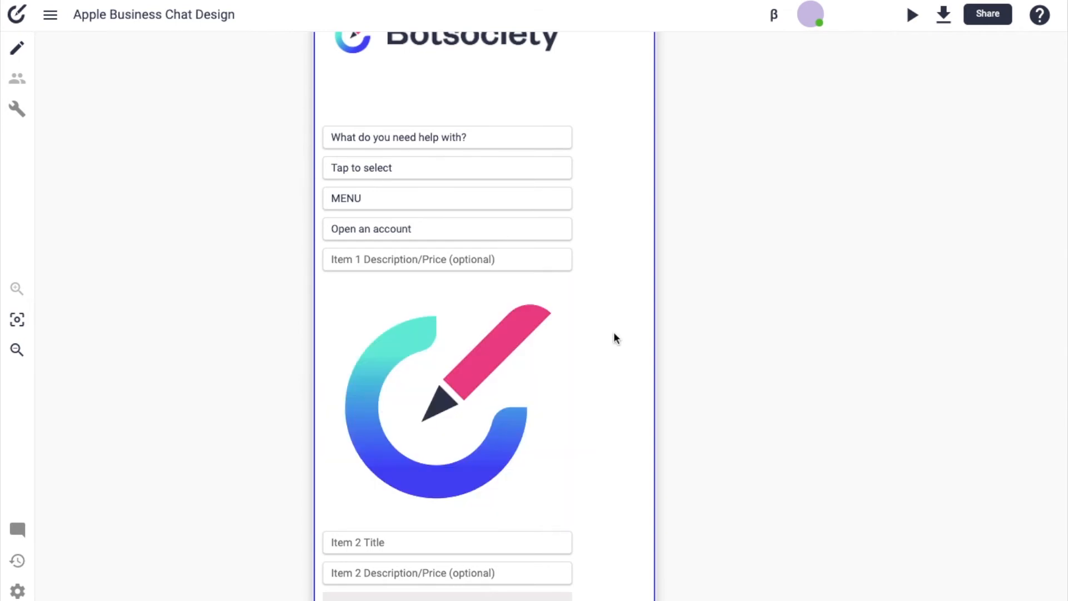
Title item 2 of the list picker "Pay my subscription"
scroll(613, 332, down, 3)
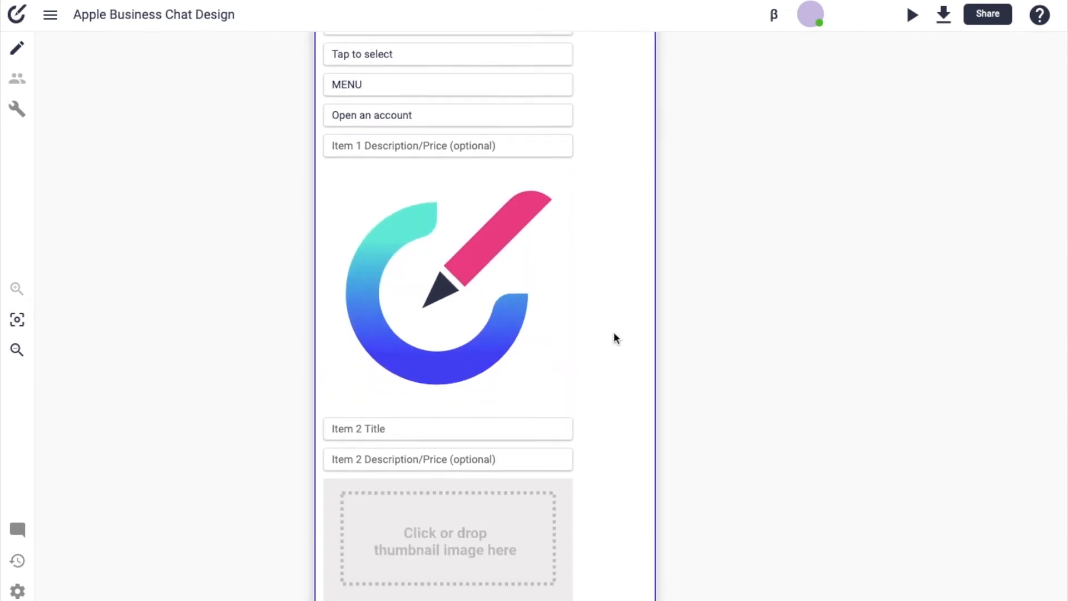
click(469, 385)
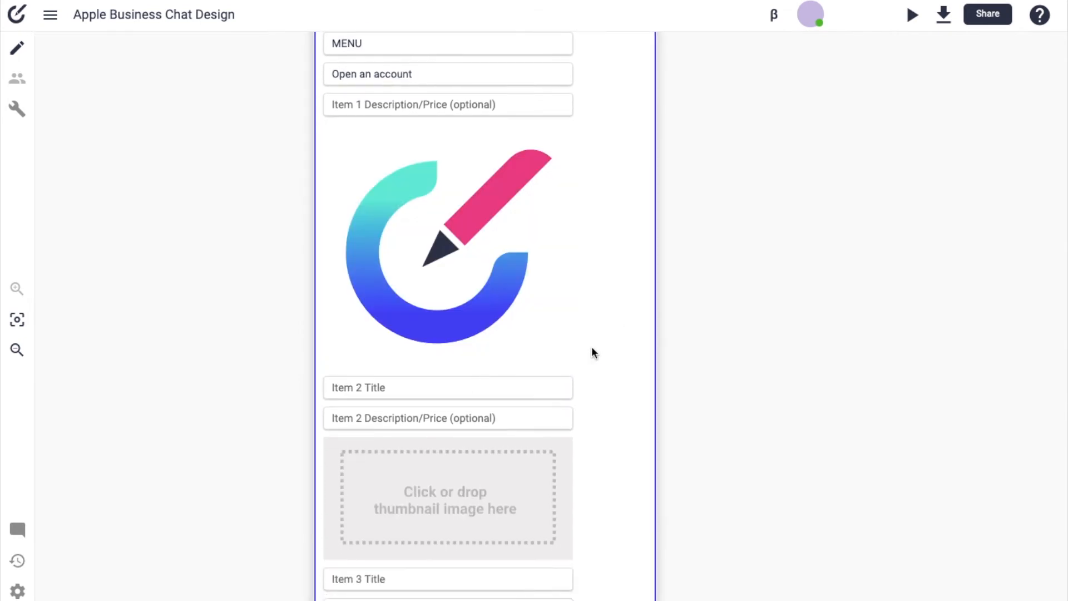
text(Pay my subscription see)
key(BackSpace)
key(BackSpace)
key(BackSpace)
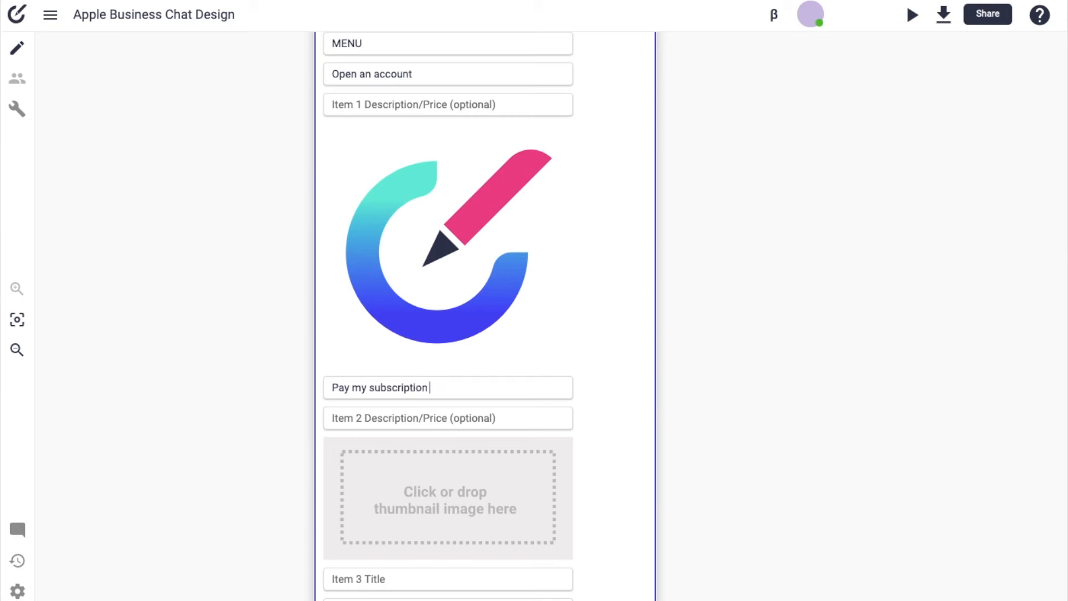
Complete item 2's title as "Pay my subscription fee" and upload botsociety.png as its thumbnail image
text(fee)
click(437, 499)
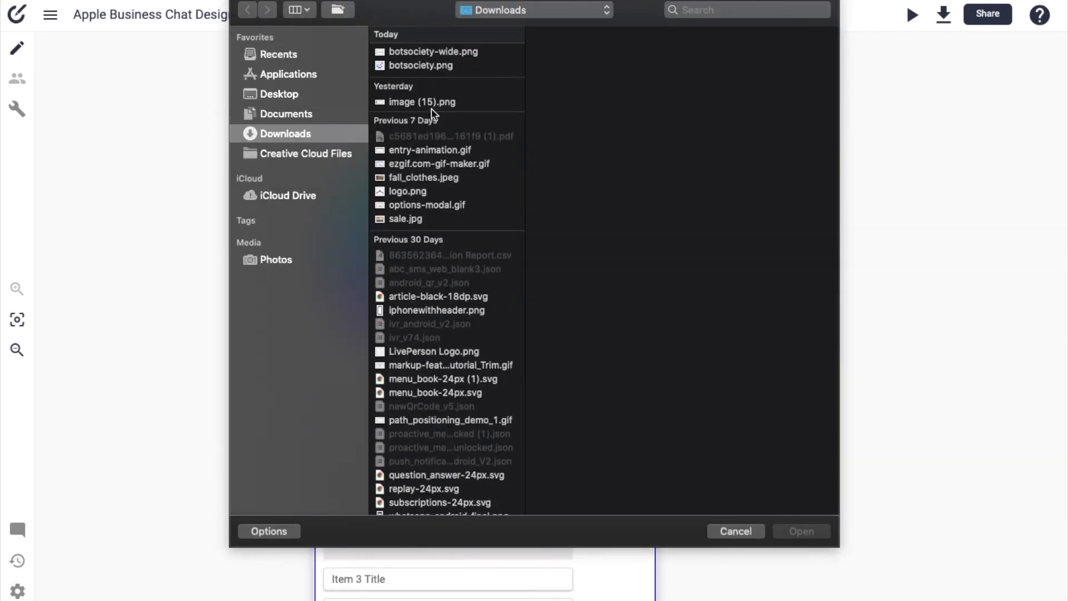
click(443, 66)
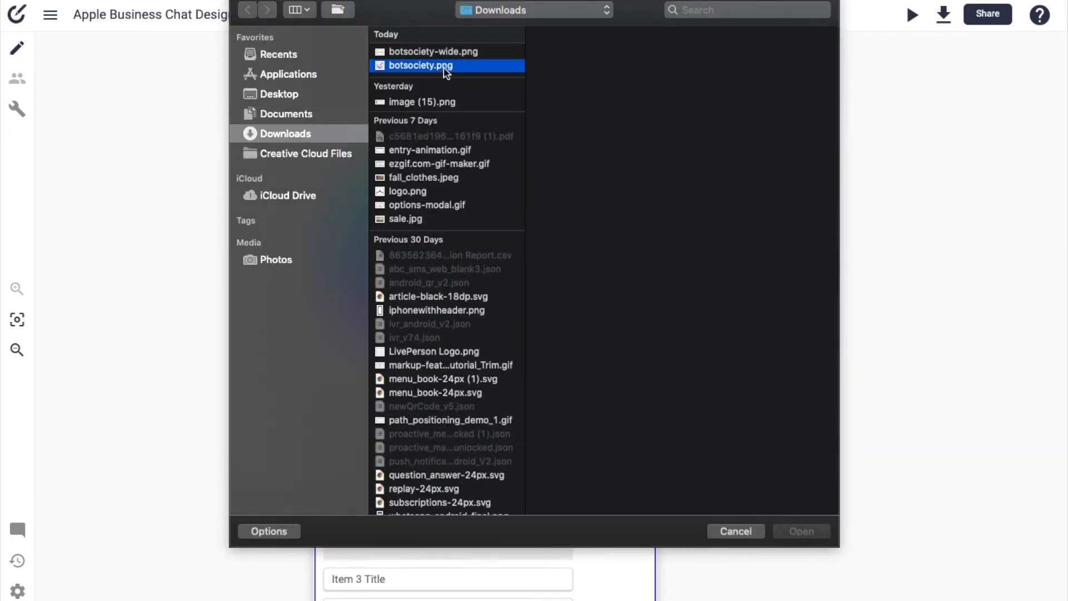
click(775, 531)
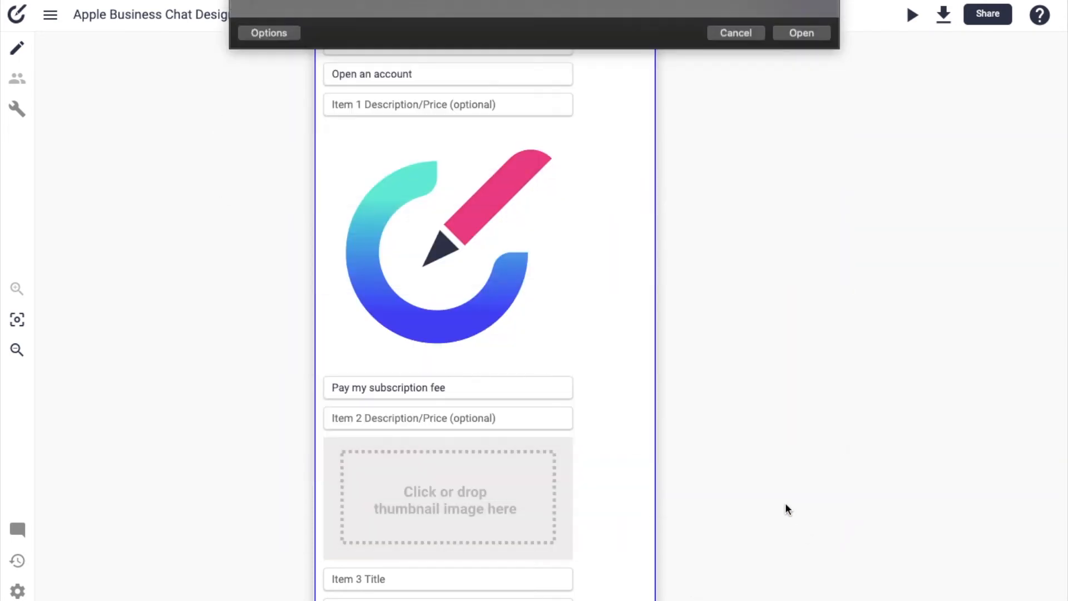
Review the list picker's header texts, its two filled items and the empty item 3 fields
scroll(736, 441, down, 3)
scroll(736, 441, down, 3)
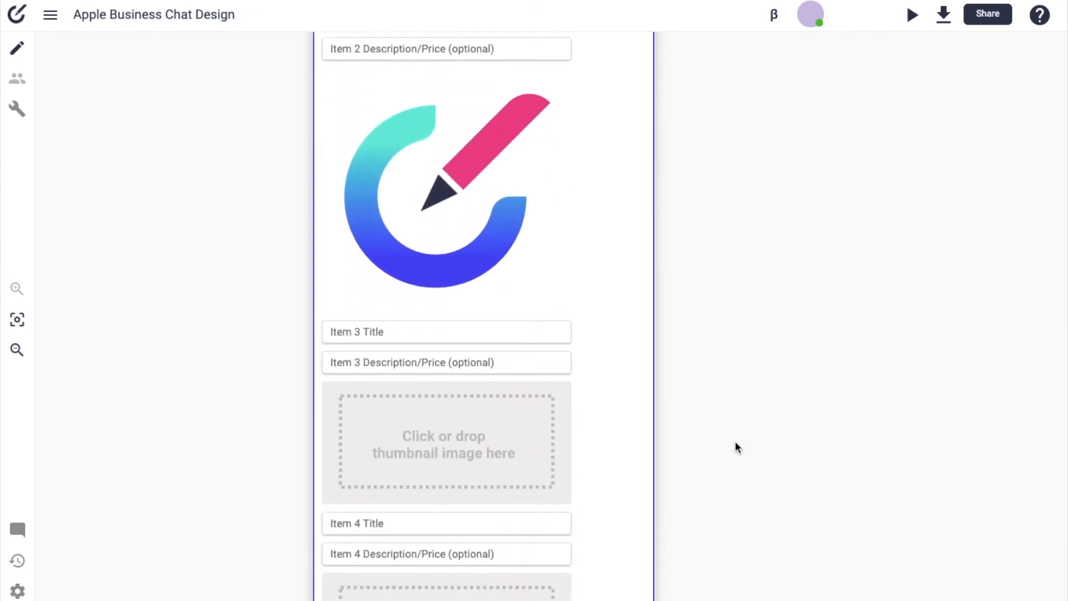
scroll(499, 232, up, 3)
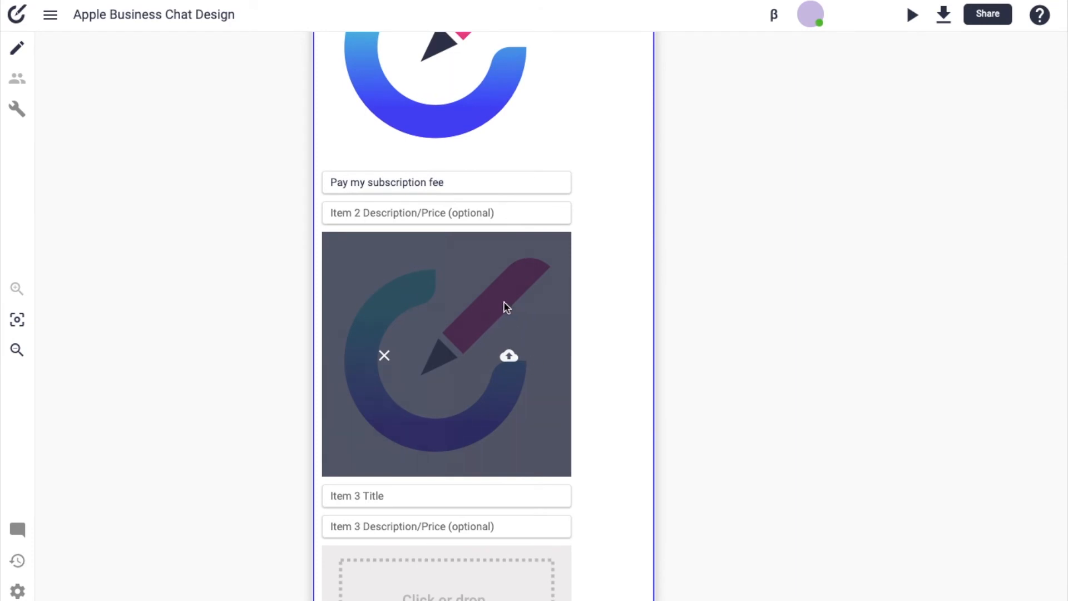
scroll(528, 262, up, 2)
scroll(528, 259, up, 2)
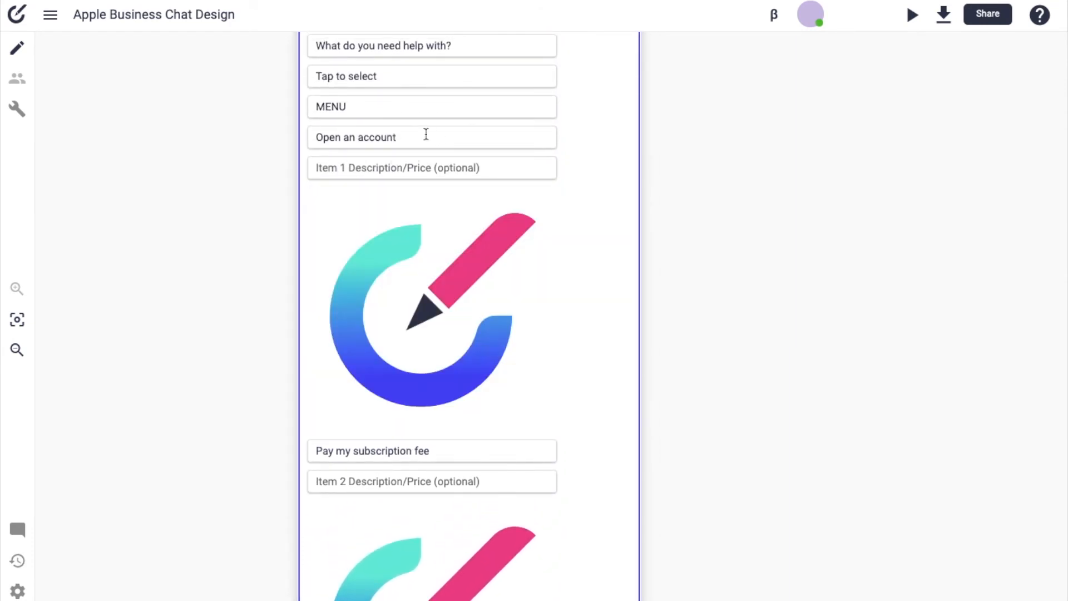
scroll(484, 255, down, 2)
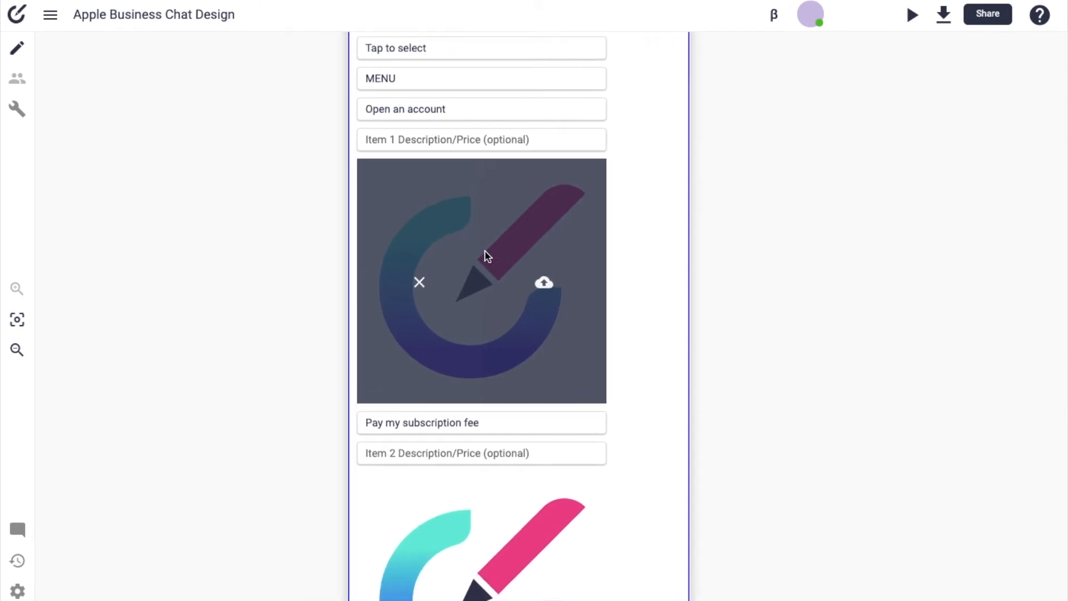
scroll(489, 256, down, 5)
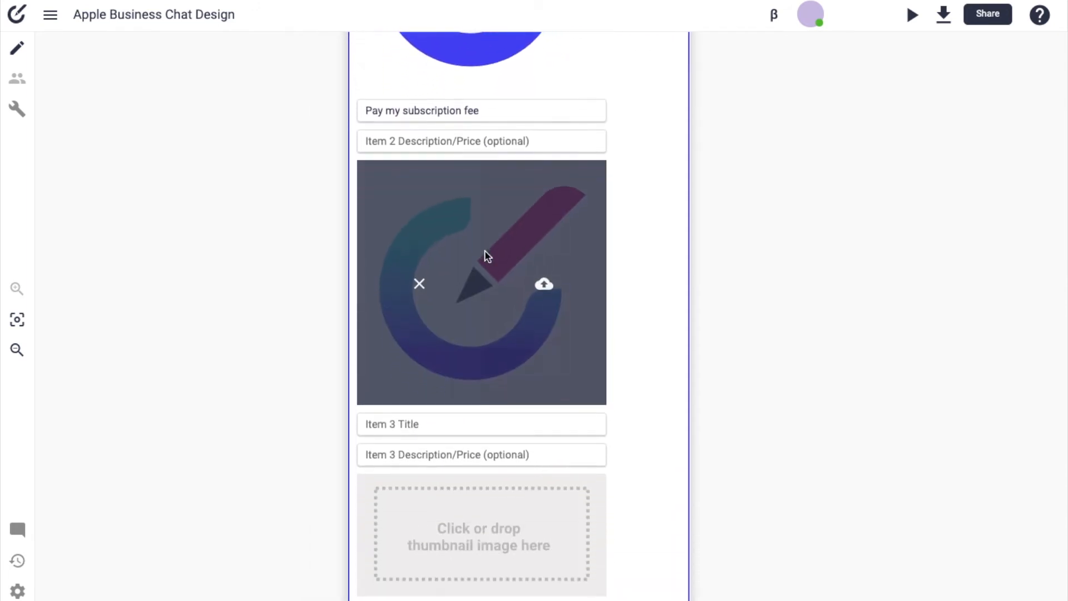
scroll(488, 256, up, 3)
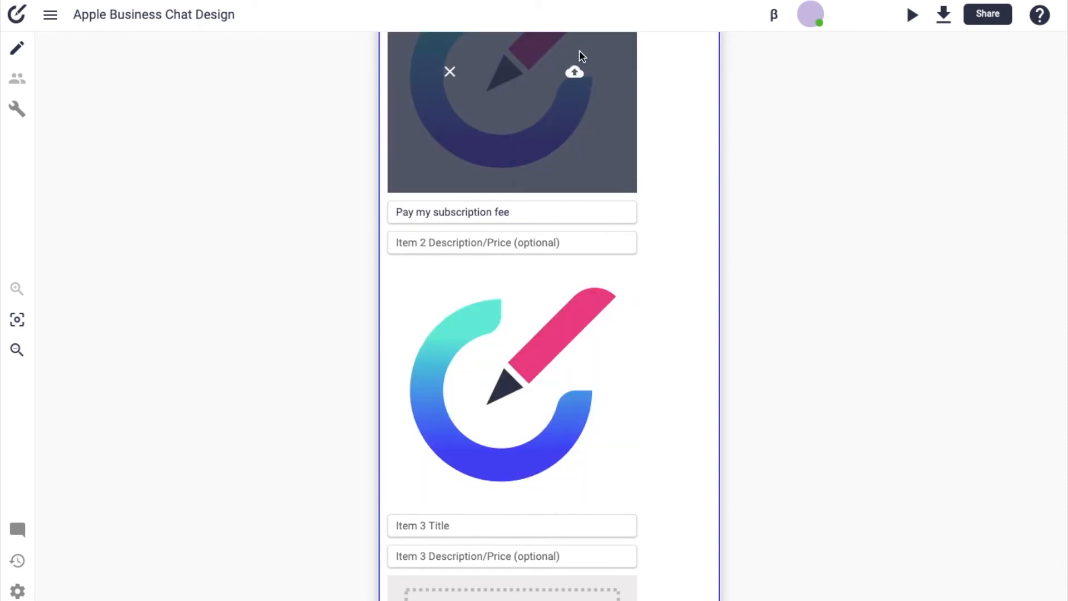
Deselect the "List Picker 2 items with description" animation and apply "List Picker 2 items (no description)" to the list picker
scroll(685, 259, down, 12)
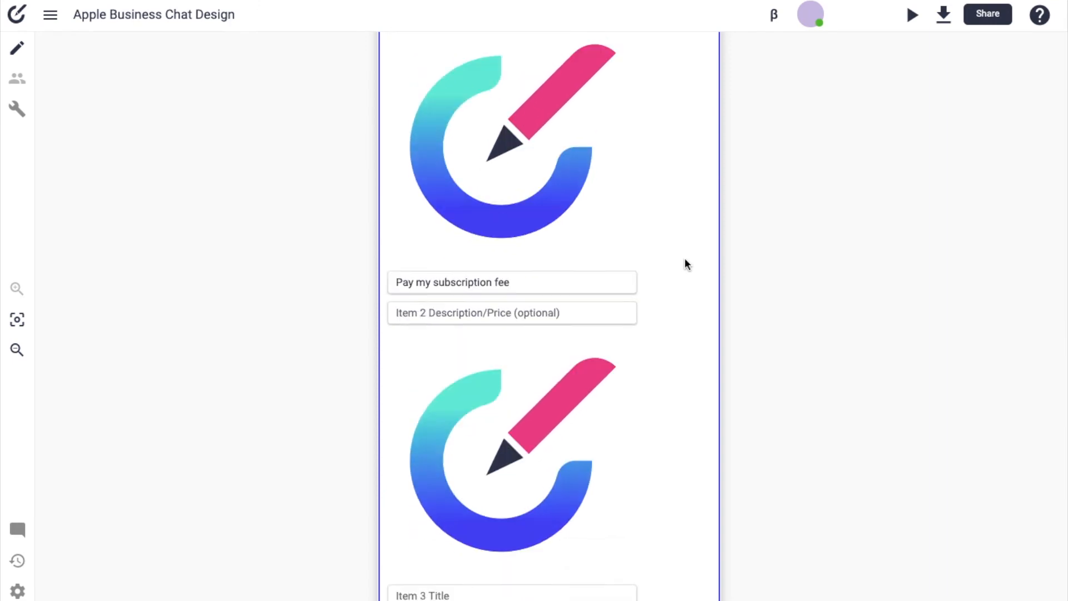
scroll(685, 259, down, 2)
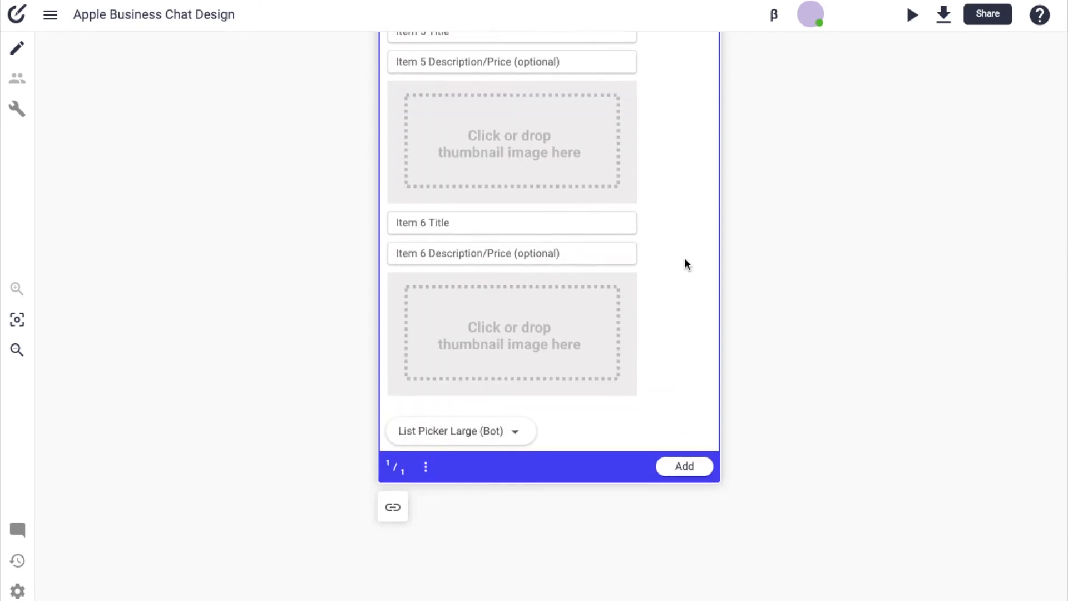
click(427, 469)
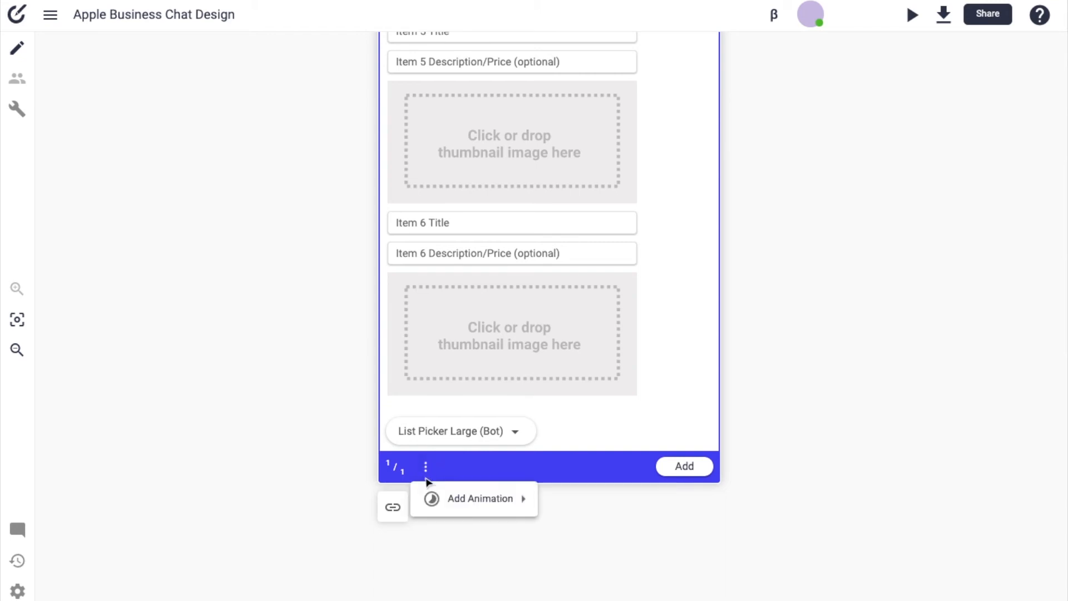
mouse_move(455, 501)
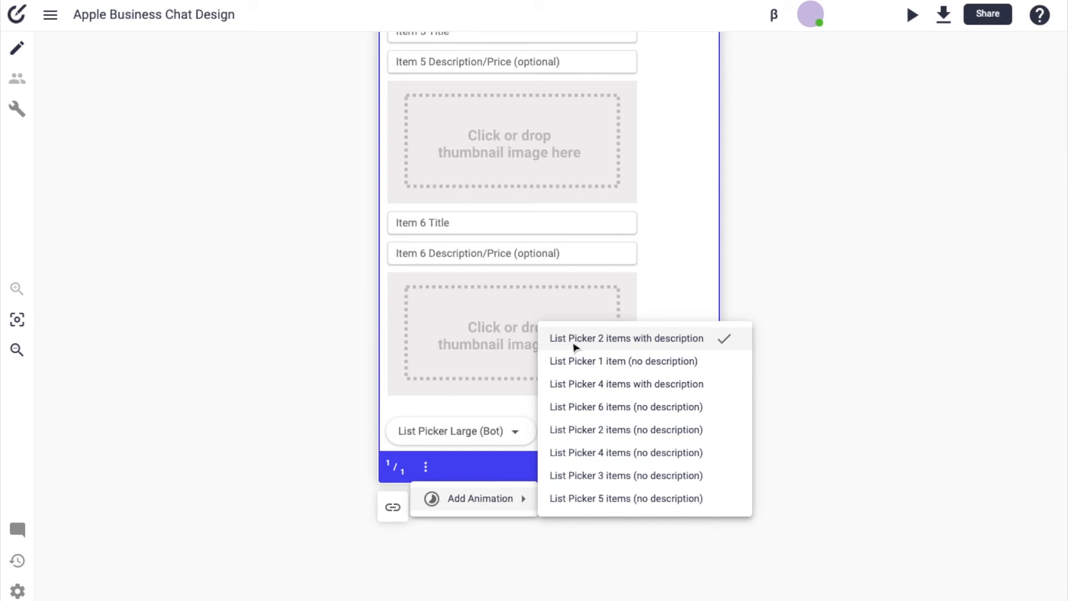
click(691, 340)
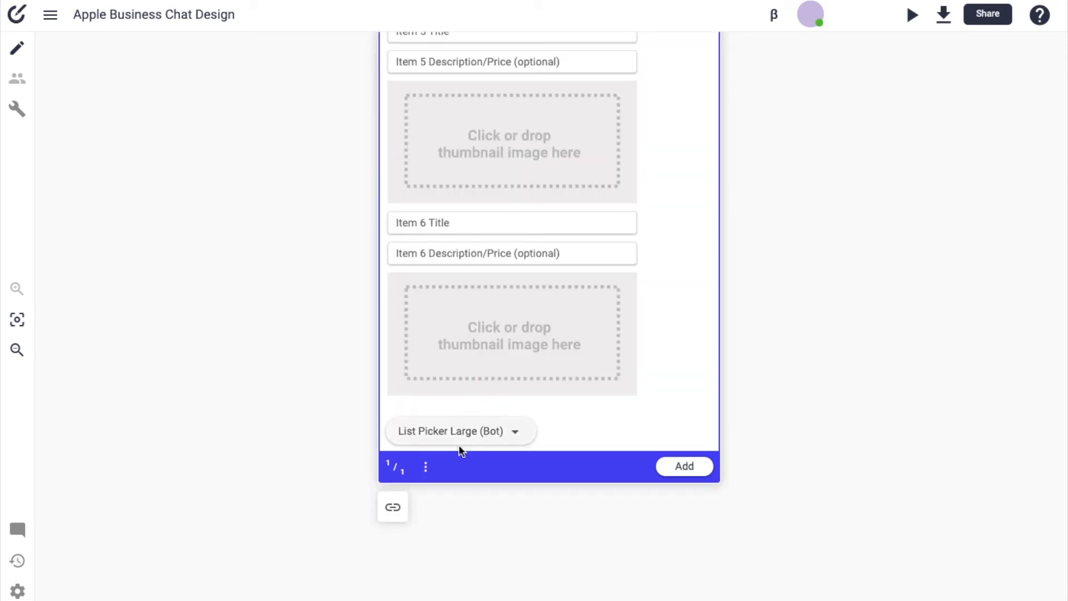
click(426, 467)
mouse_move(518, 500)
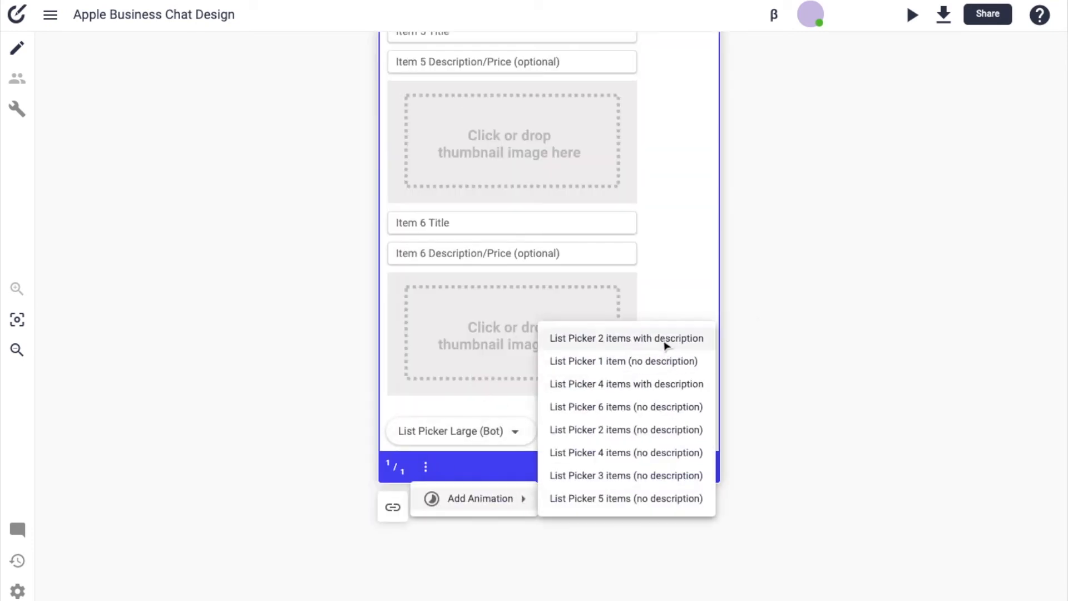
click(654, 432)
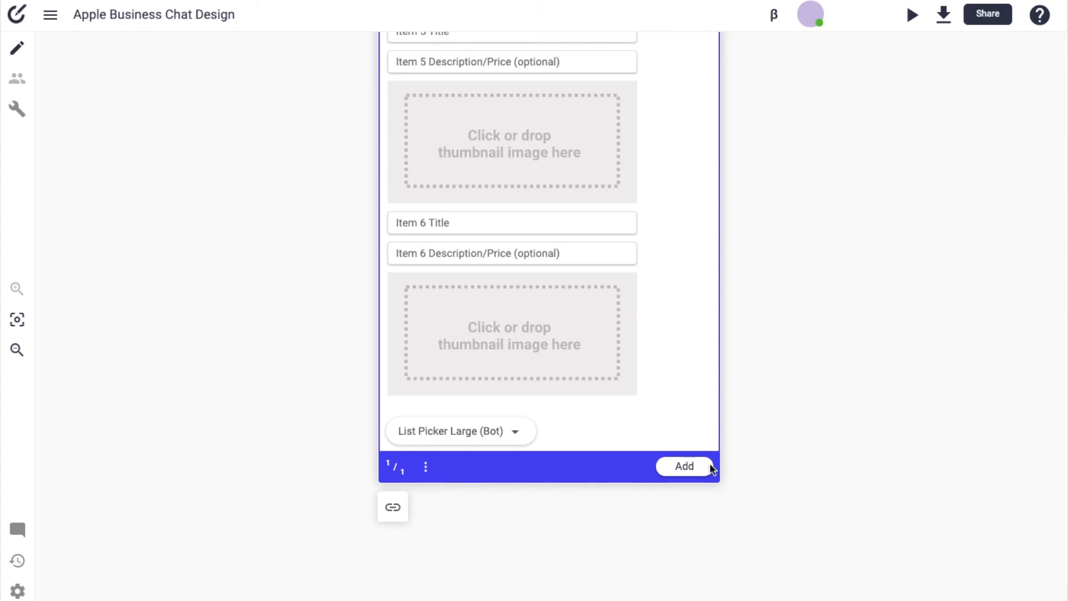
Add the list picker message to the conversation and close the empty message editor that follows it
click(689, 467)
scroll(995, 272, up, 10)
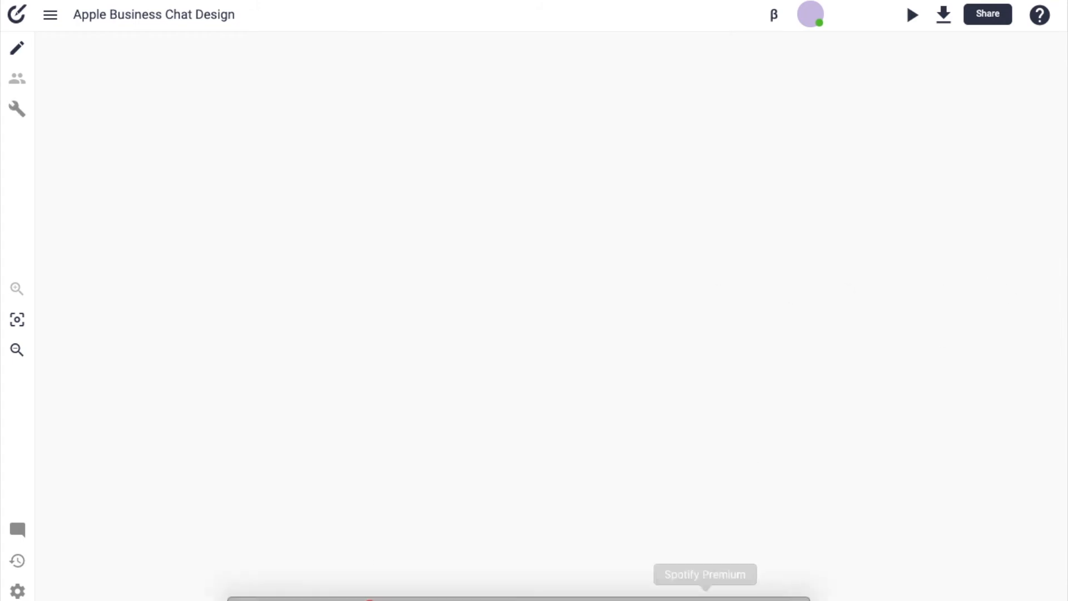
scroll(680, 183, up, 6)
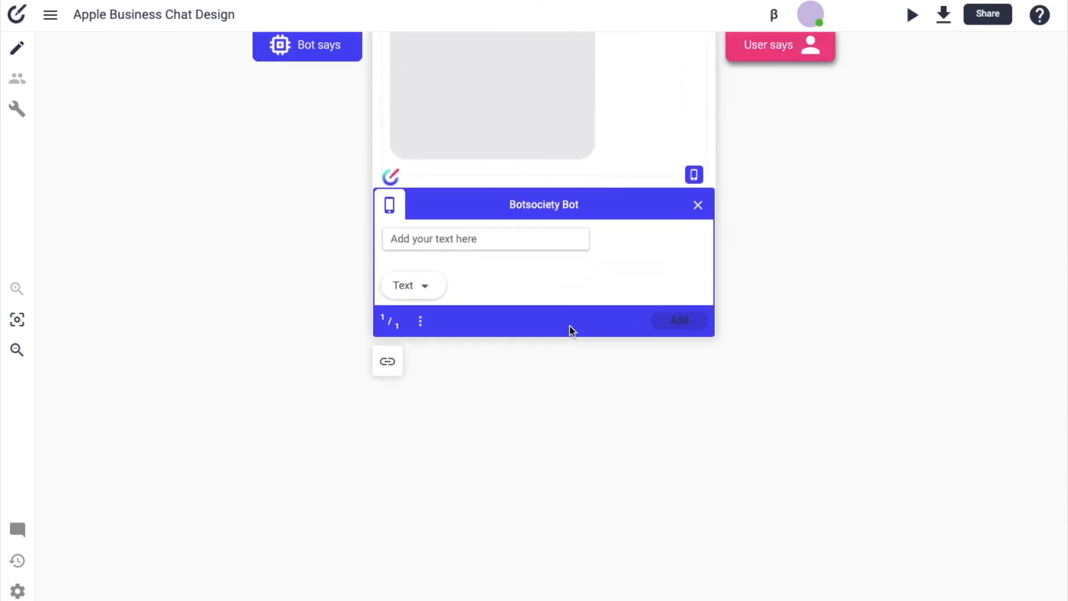
scroll(571, 330, up, 3)
click(697, 349)
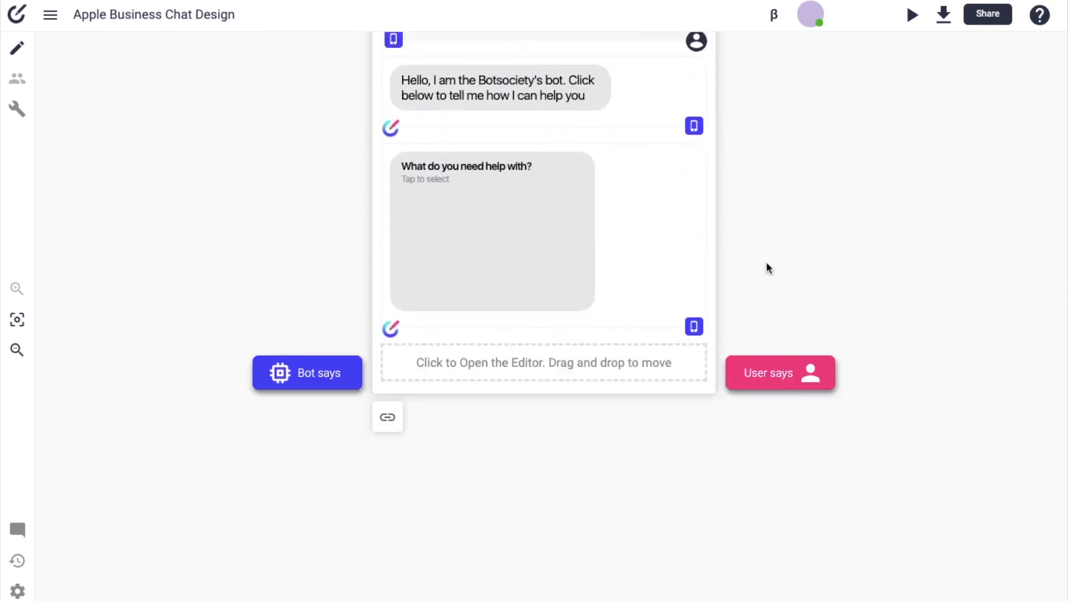
Open the list picker message in the conversation to check its content and close its editor again
scroll(554, 261, up, 3)
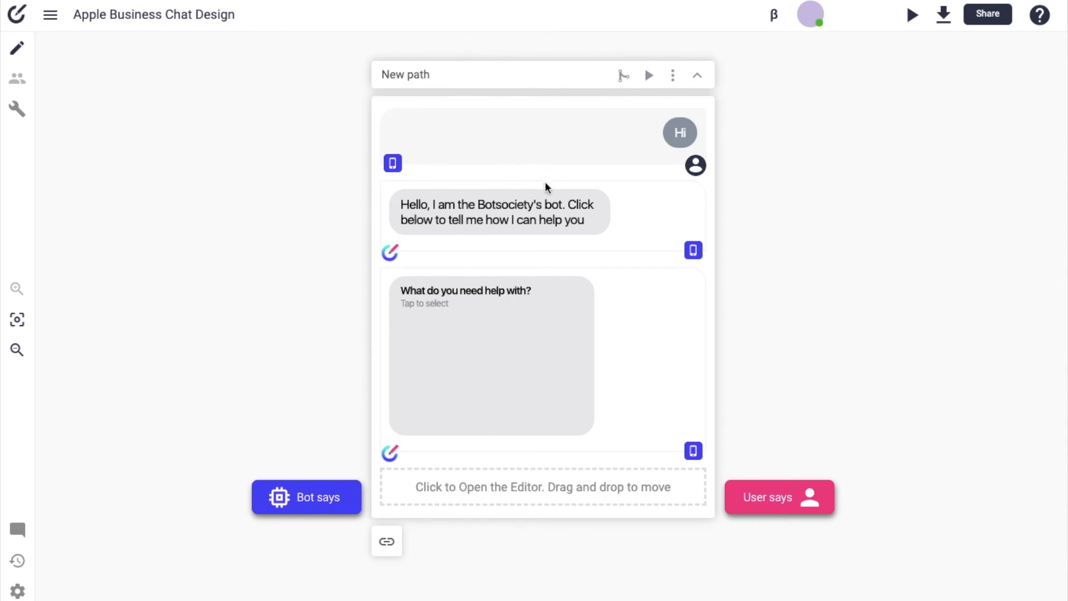
click(599, 365)
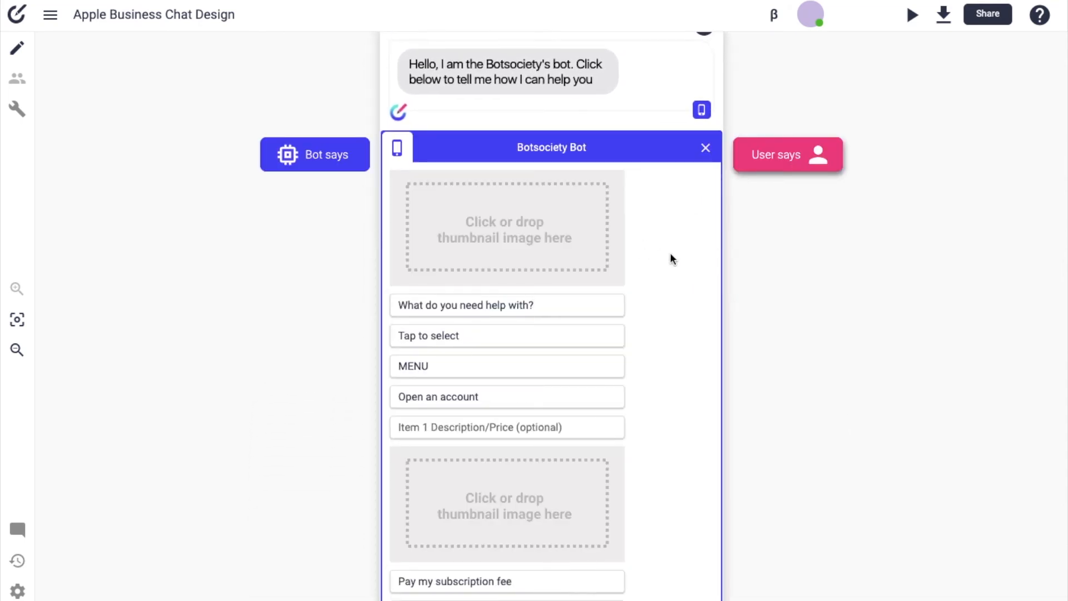
click(705, 148)
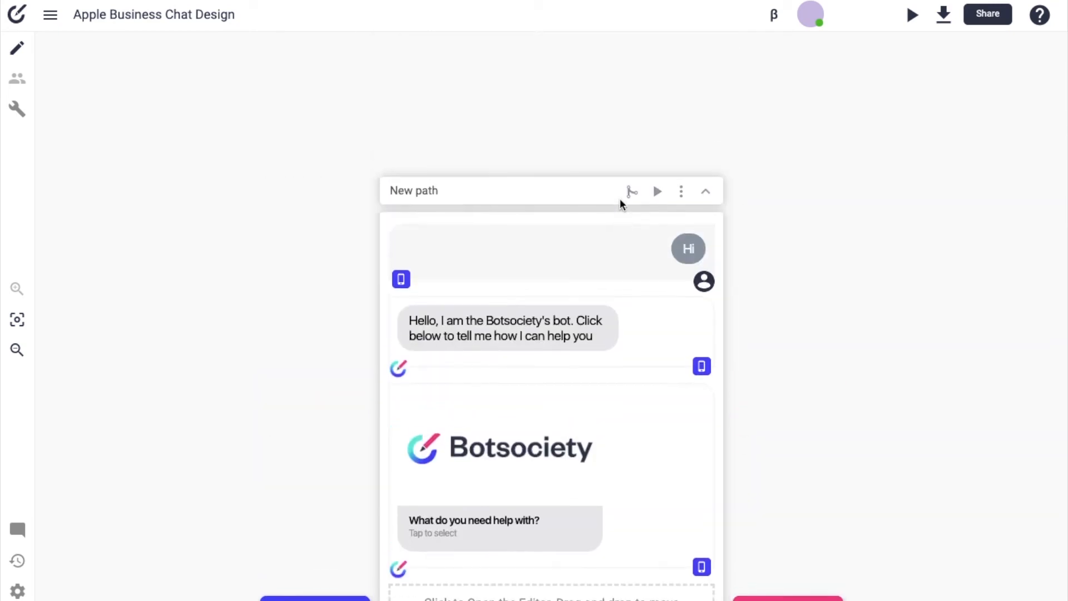
Play the video preview of the Apple Business Chat design
scroll(615, 320, down, 2)
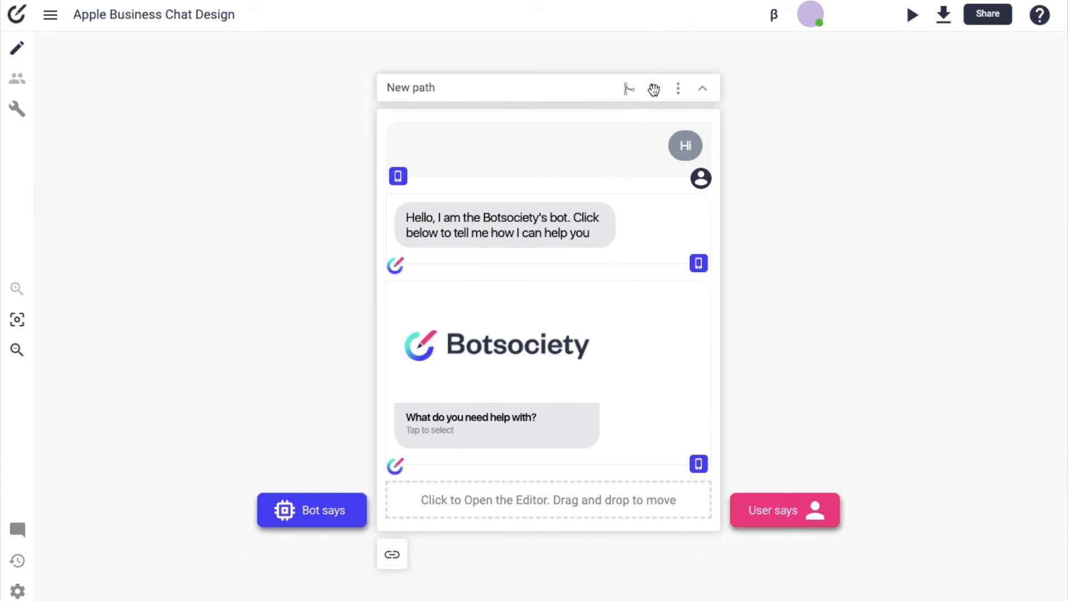
click(911, 15)
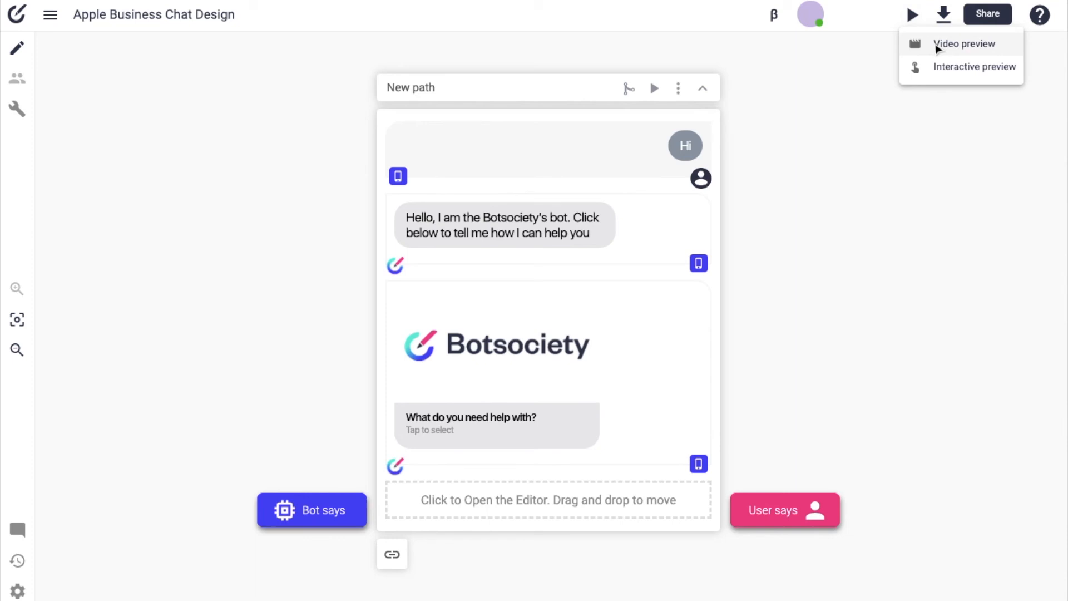
click(938, 47)
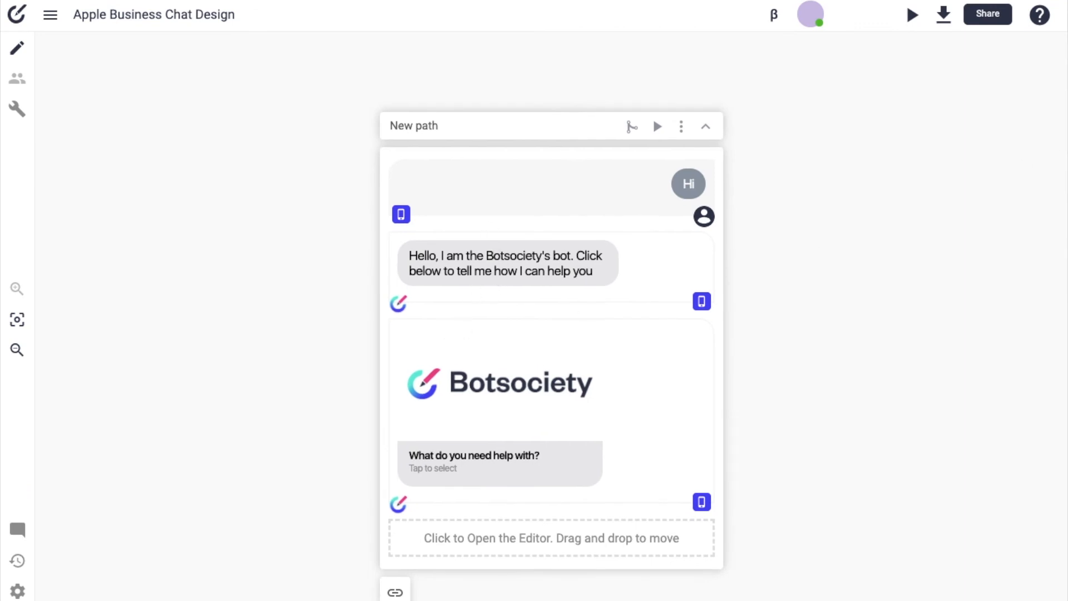
Start a new bot message below the list picker and set its type to Apple Pay Large
scroll(565, 450, down, 2)
scroll(564, 451, down, 2)
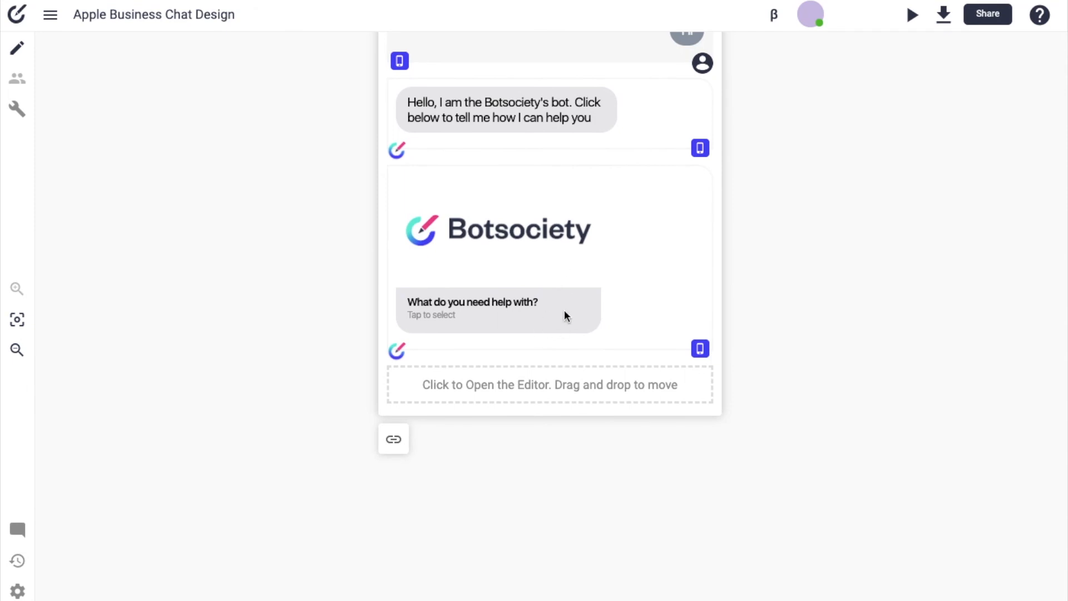
click(518, 390)
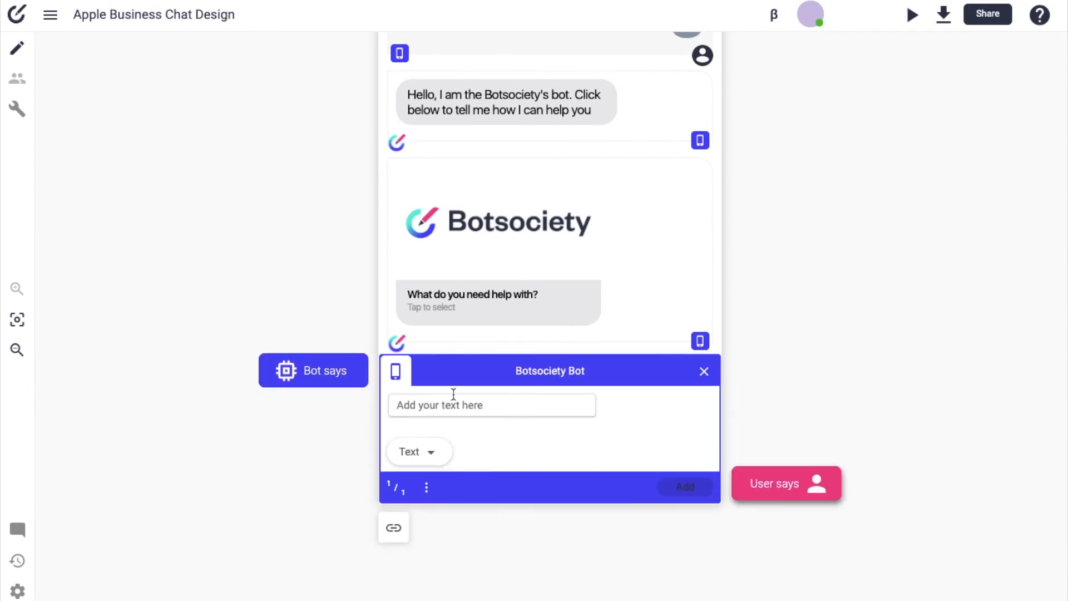
click(428, 454)
scroll(463, 438, down, 4)
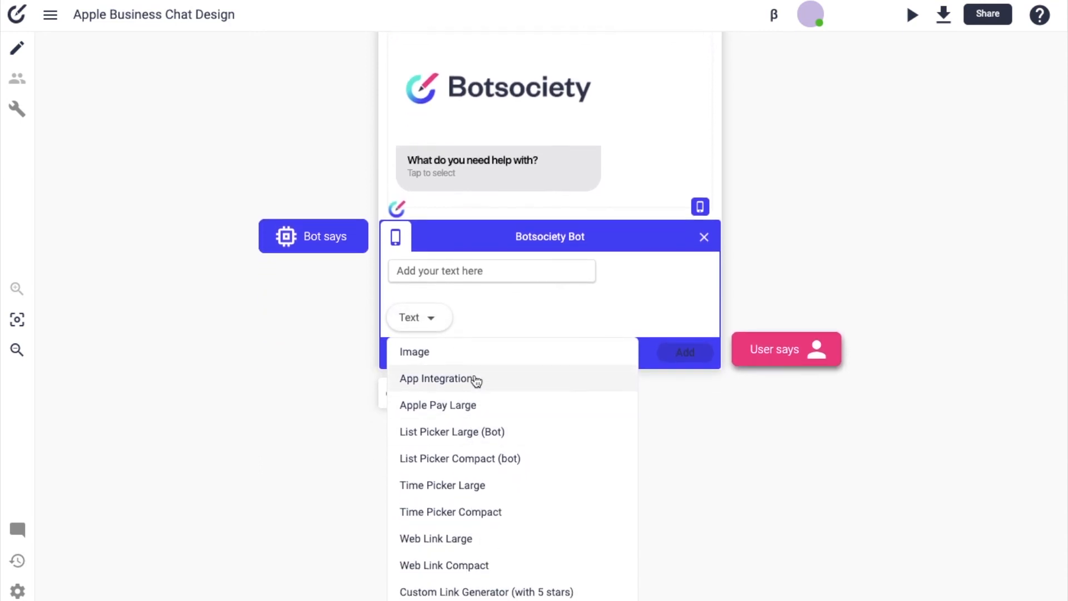
click(459, 383)
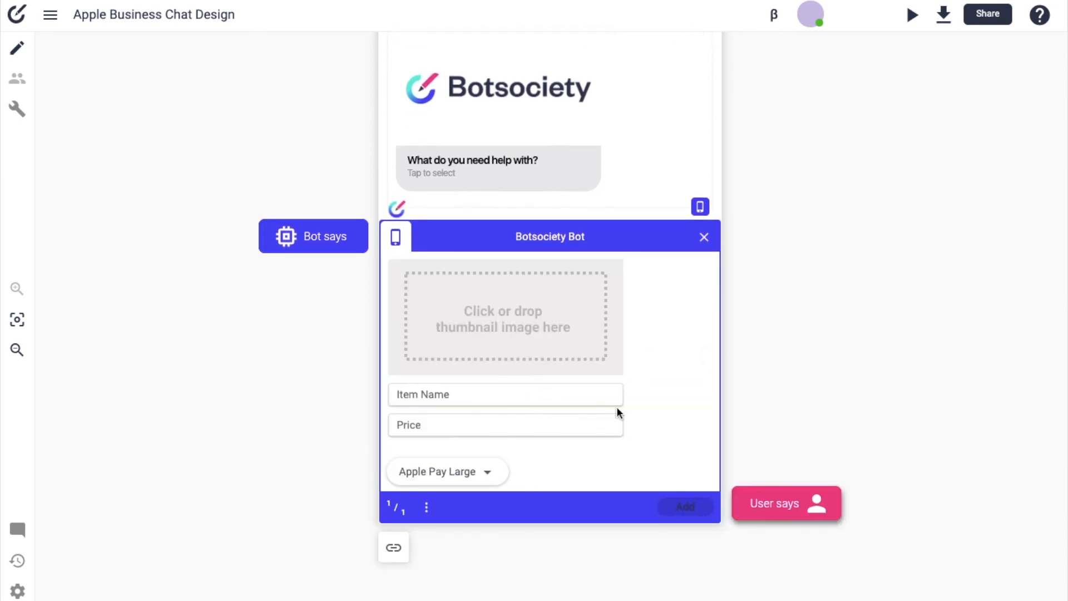
Upload botsociety-wide.png from Downloads as the Apple Pay message's thumbnail image
click(512, 327)
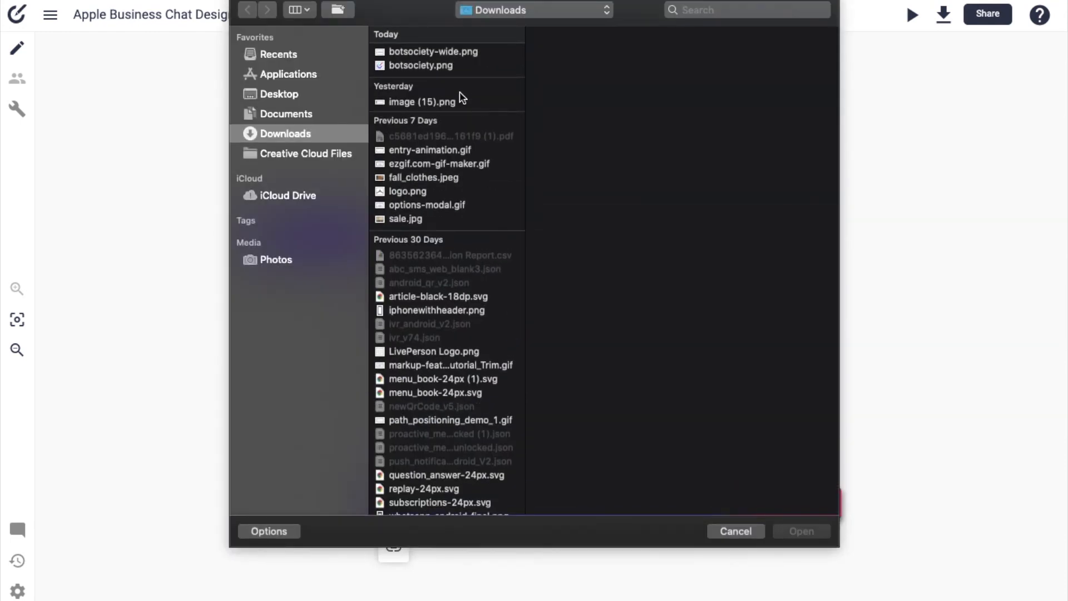
click(435, 53)
click(787, 532)
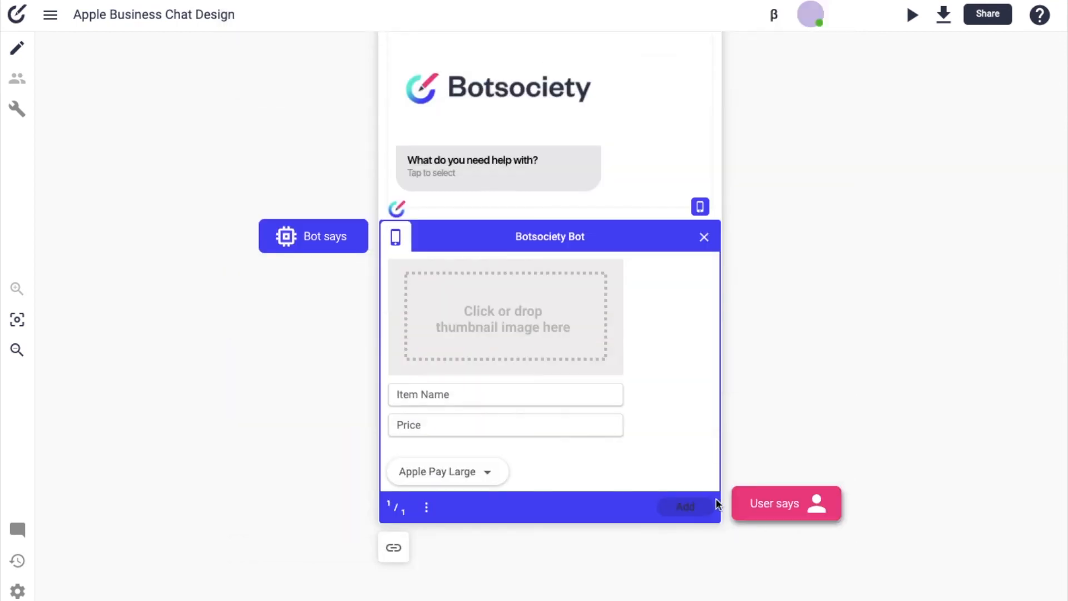
Set the item name to "Apple Pay" and the price to $79, add the message and close the editor
click(452, 426)
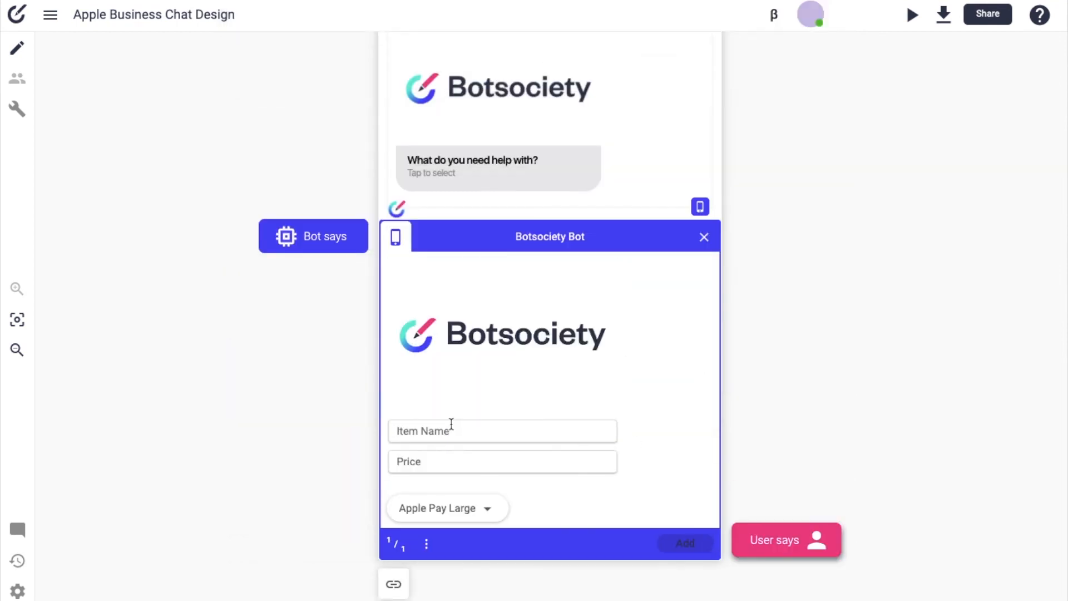
text(Ap)
text($79)
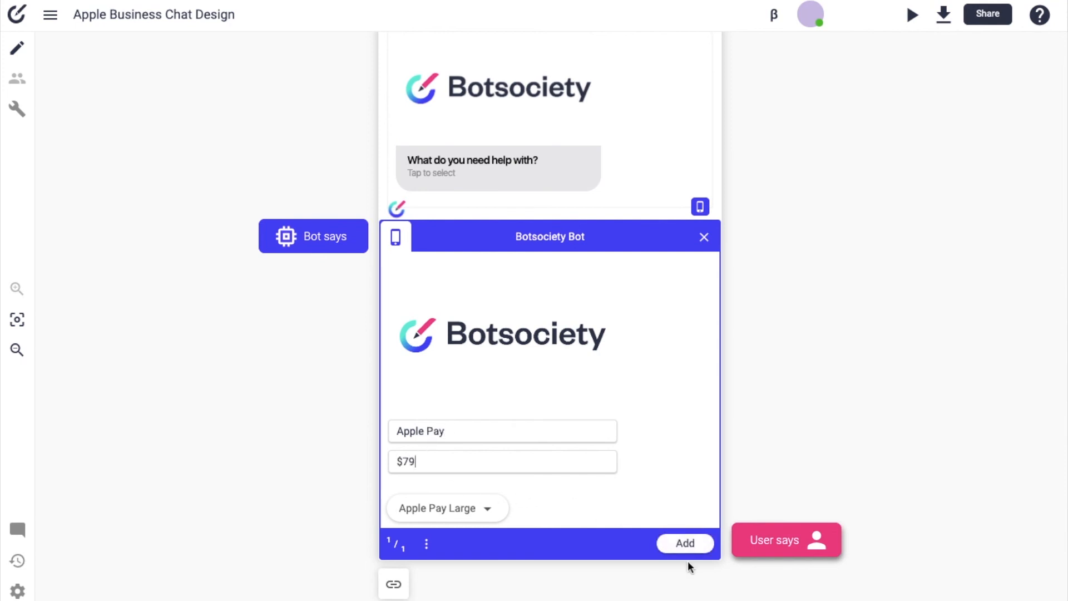
click(679, 541)
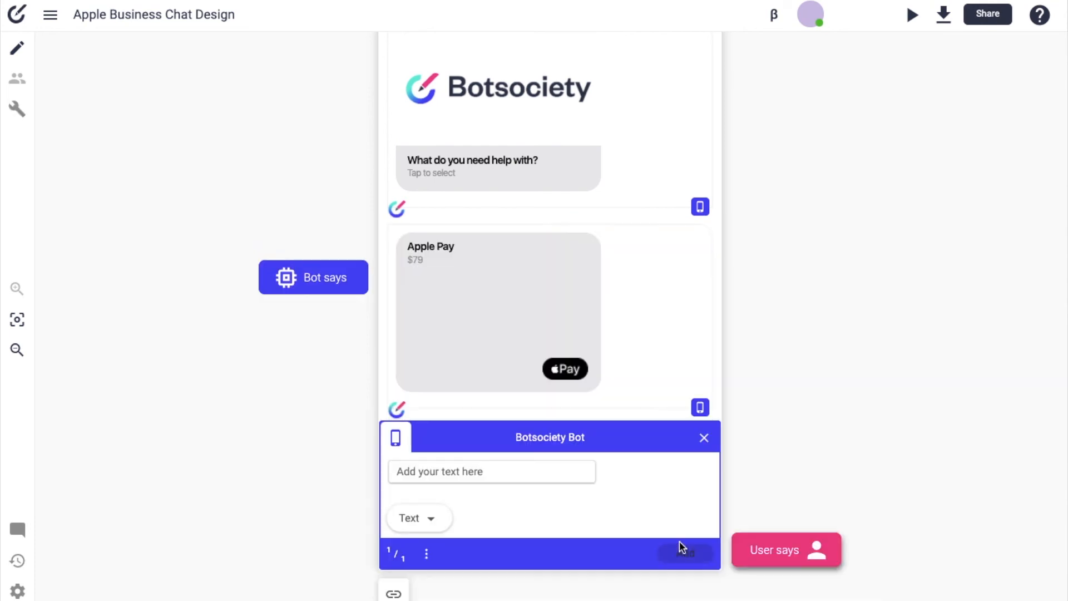
click(704, 438)
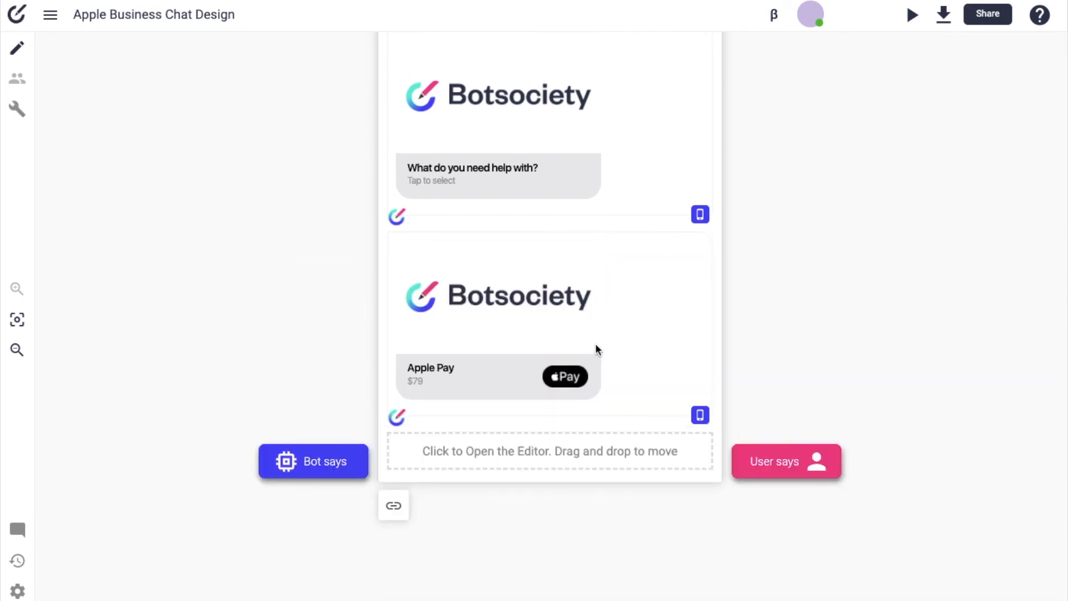
Open the "What do you need help with?" list picker for editing and move "Open an account" from item 1's title to item 2's, cutting "Pay my subscription fee"
scroll(620, 344, up, 5)
scroll(622, 343, down, 3)
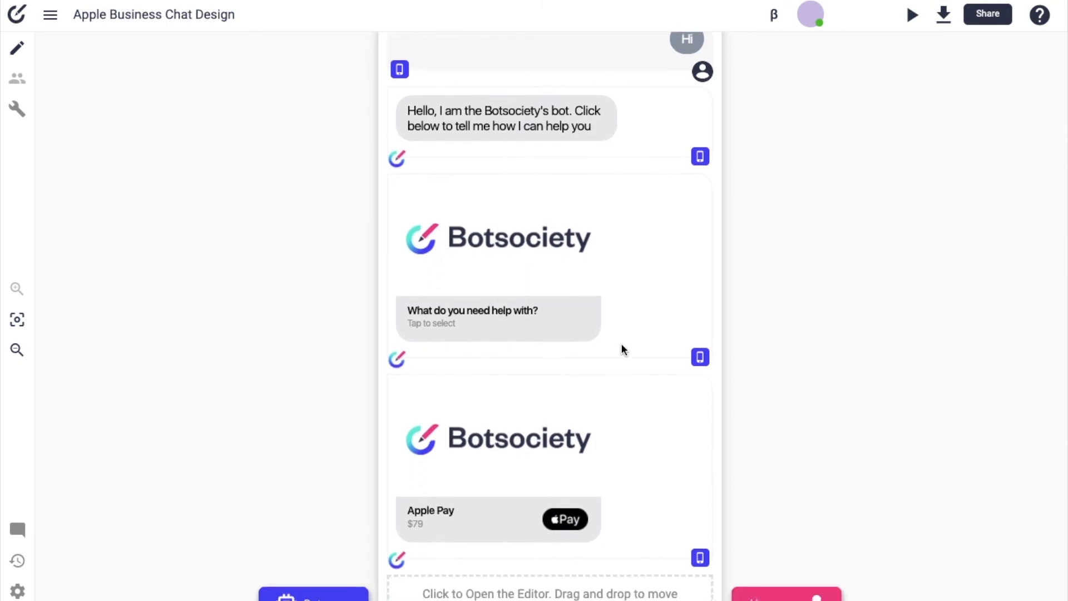
scroll(630, 333, up, 3)
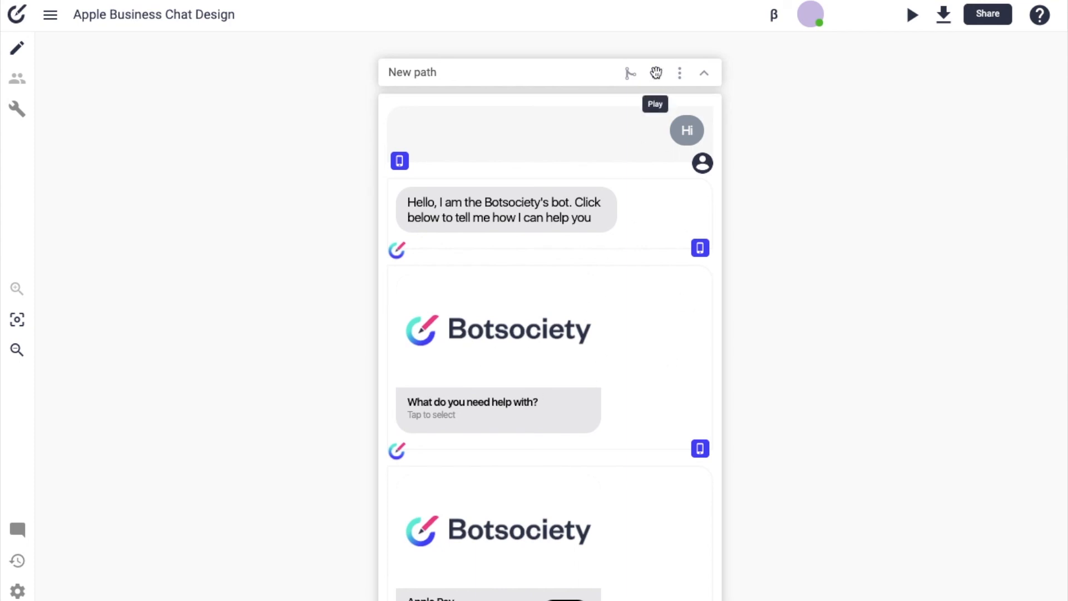
scroll(647, 387, down, 2)
click(583, 266)
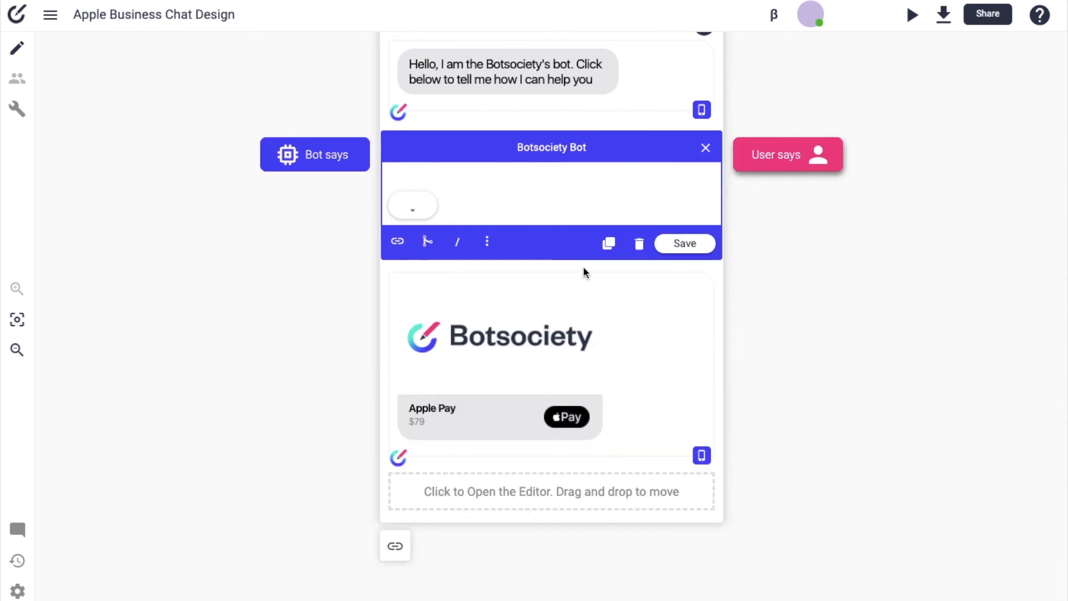
scroll(489, 418, down, 4)
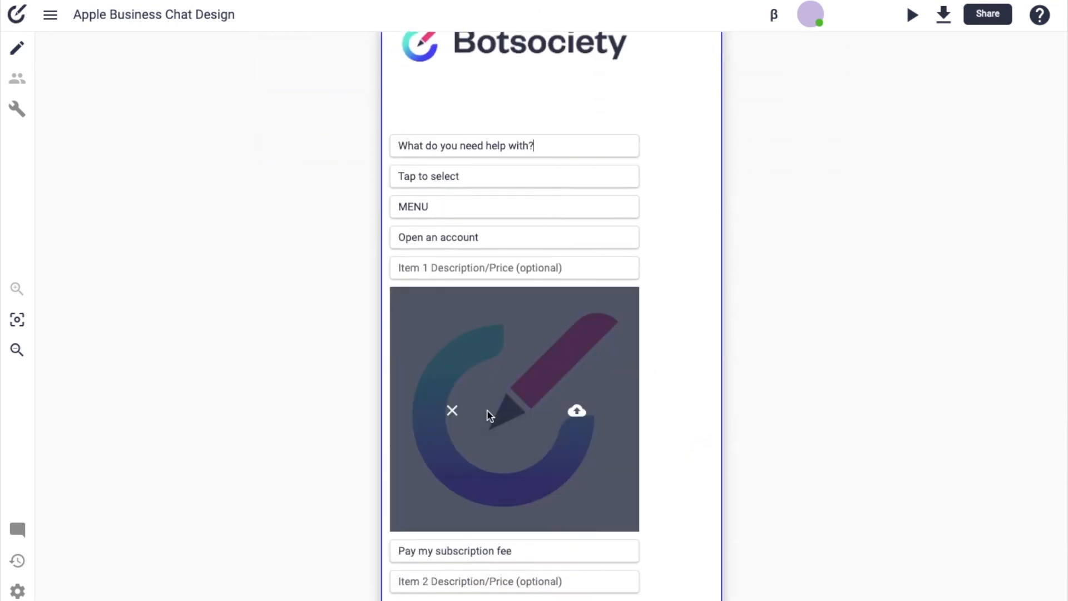
drag(492, 244, 366, 244)
key(ctrl+c)
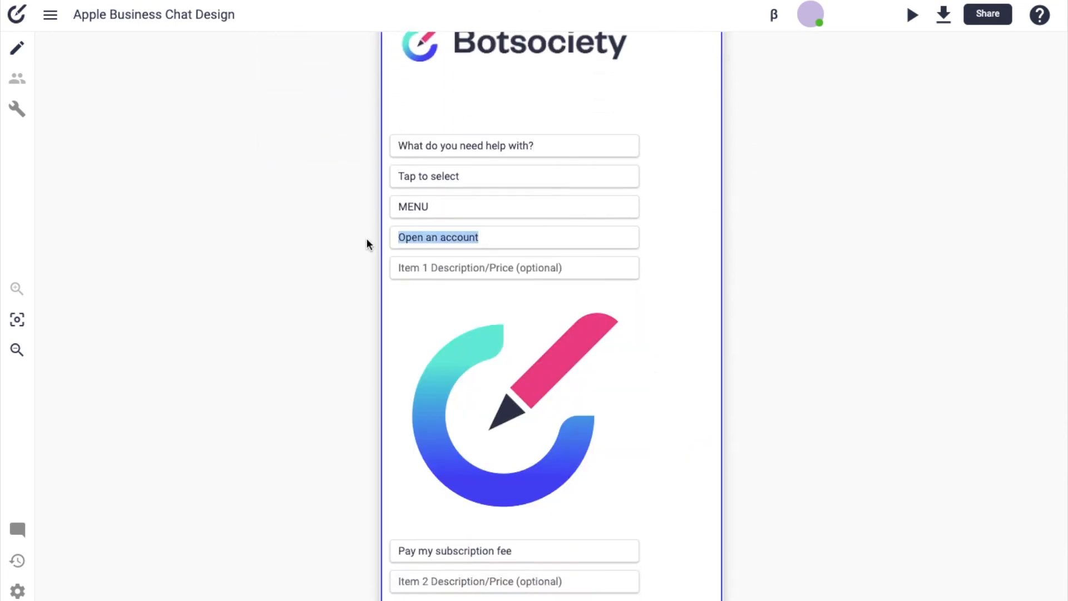
key(BackSpace)
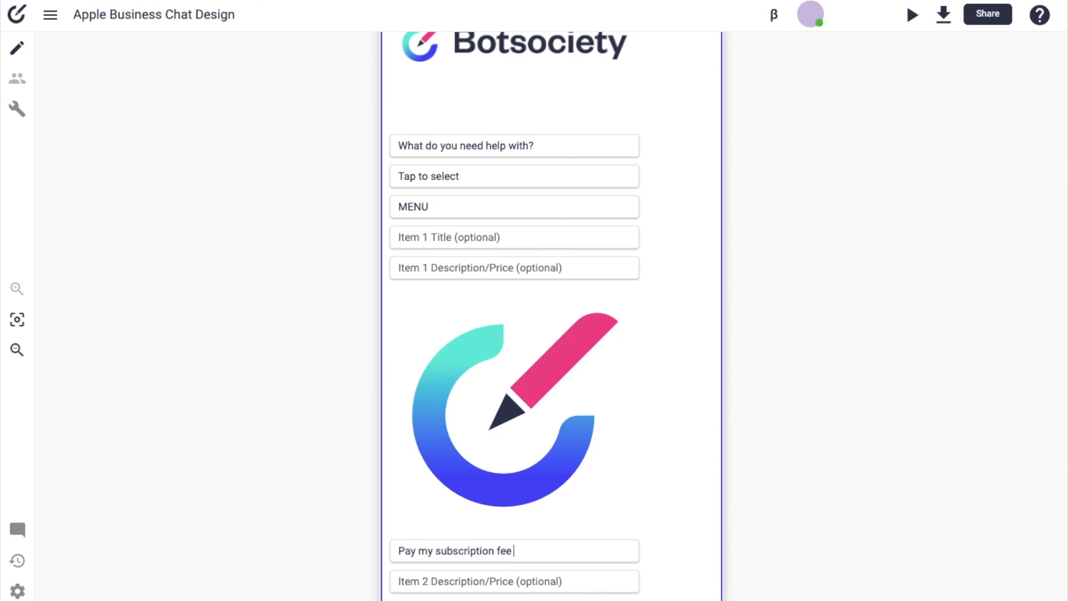
key(ctrl+v)
drag(515, 551, 288, 548)
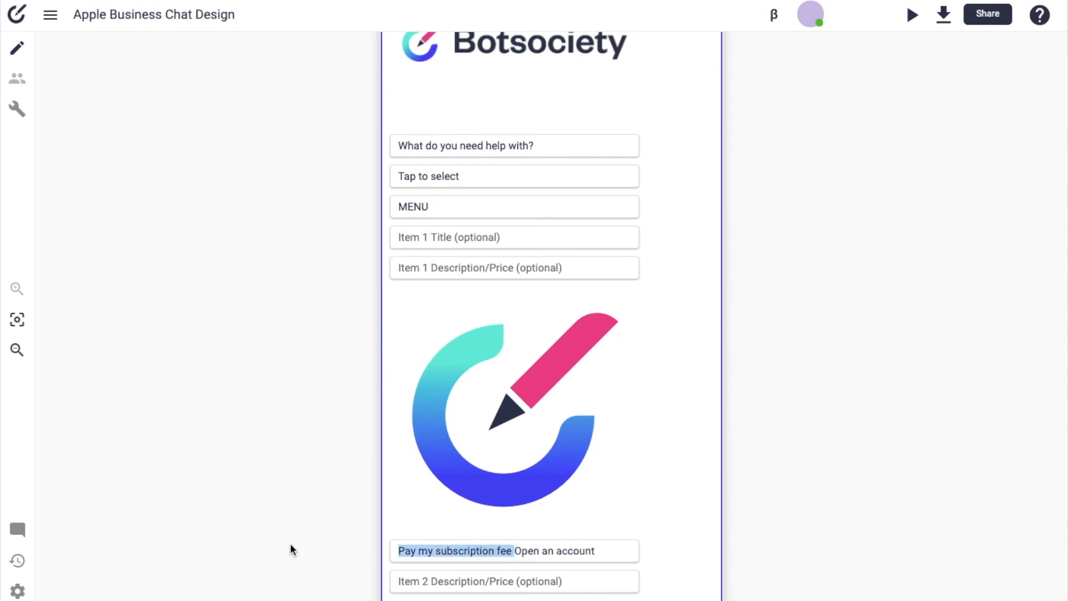
key(ctrl+x)
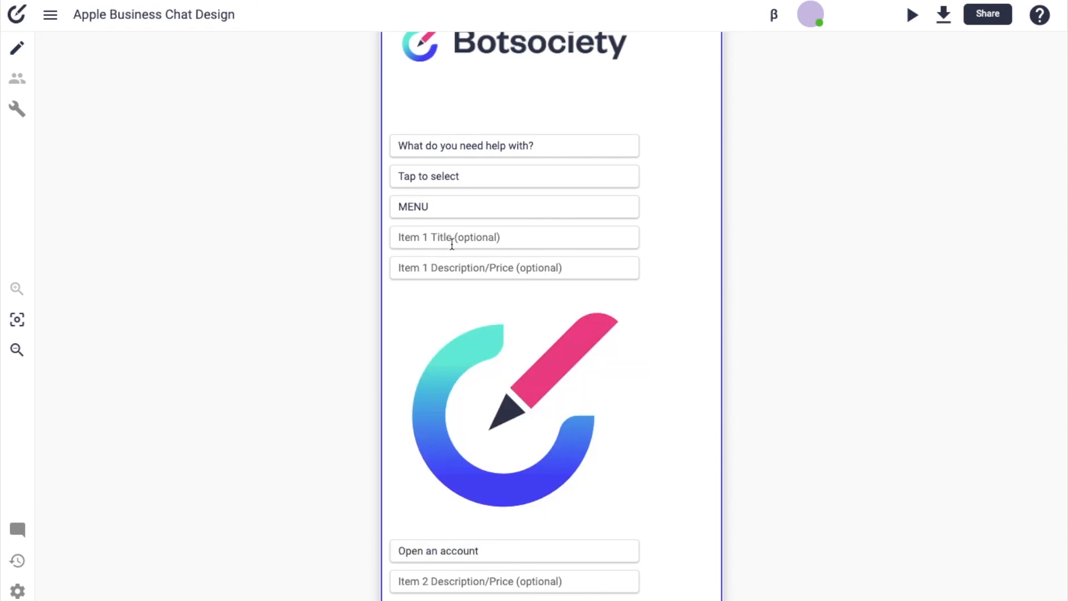
Set the list picker's item 1 title to "Pay my subscription fee" and save the message
click(452, 245)
key(ctrl+v)
scroll(631, 432, down, 10)
scroll(633, 440, down, 6)
scroll(632, 439, up, 2)
scroll(636, 433, up, 1)
scroll(636, 433, down, 9)
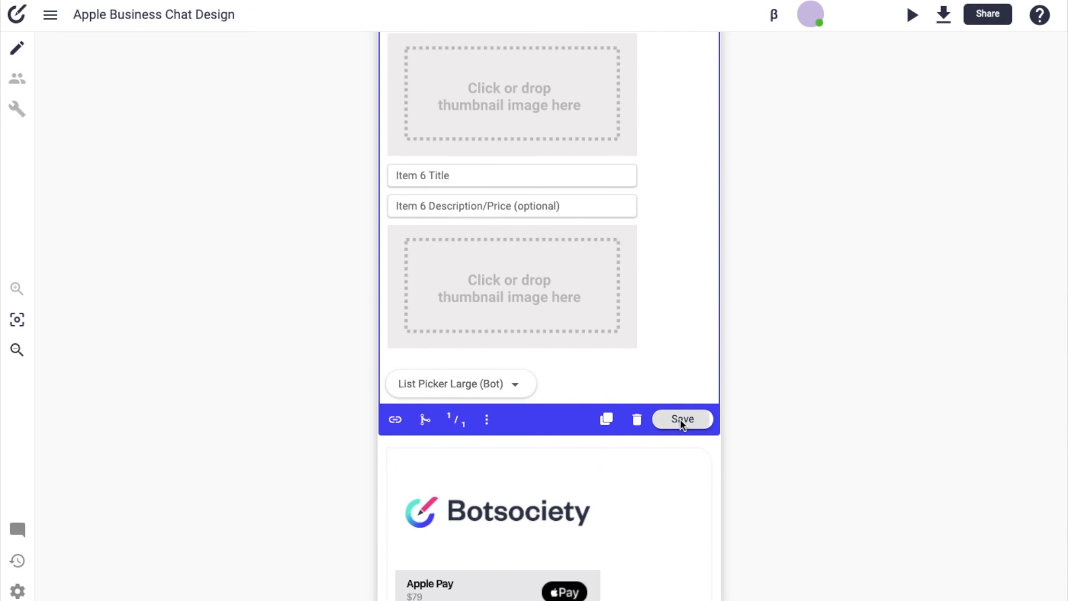
click(681, 420)
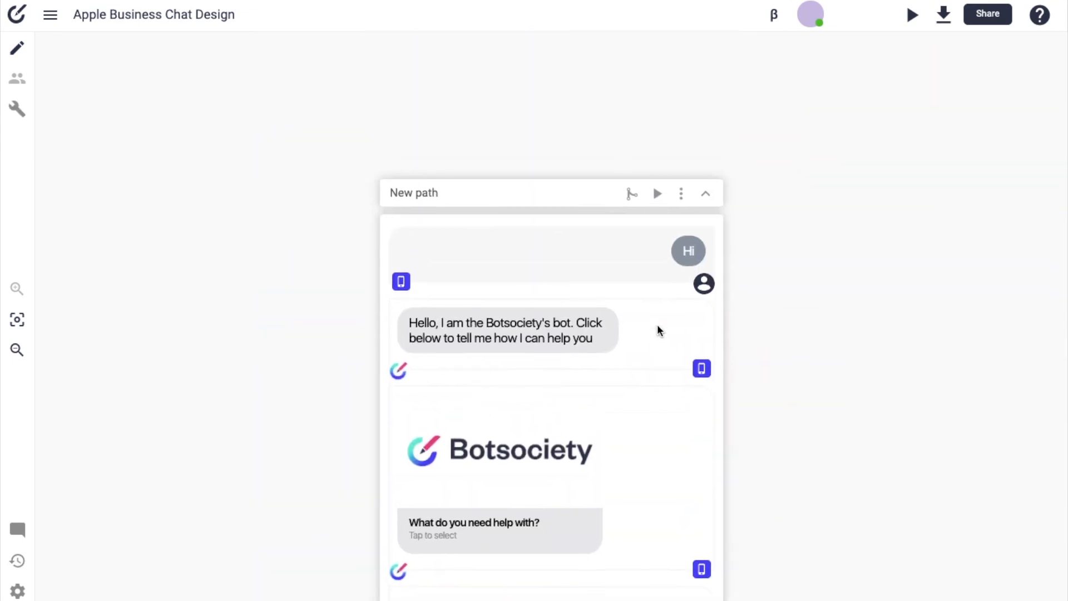
Play the preview of the conversation path and view the design's download options without downloading anything
click(659, 193)
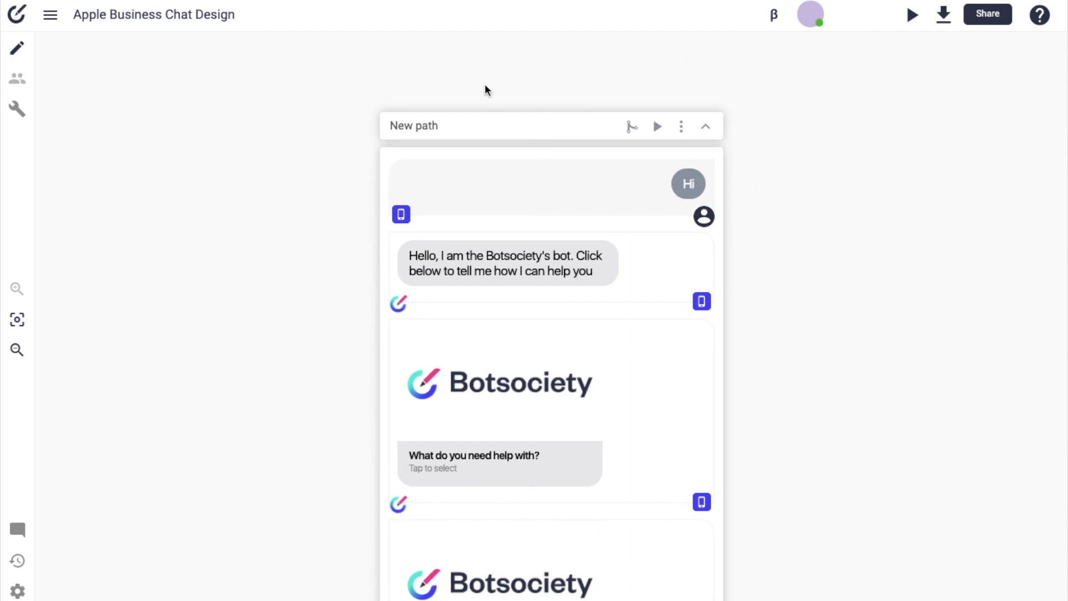
click(949, 13)
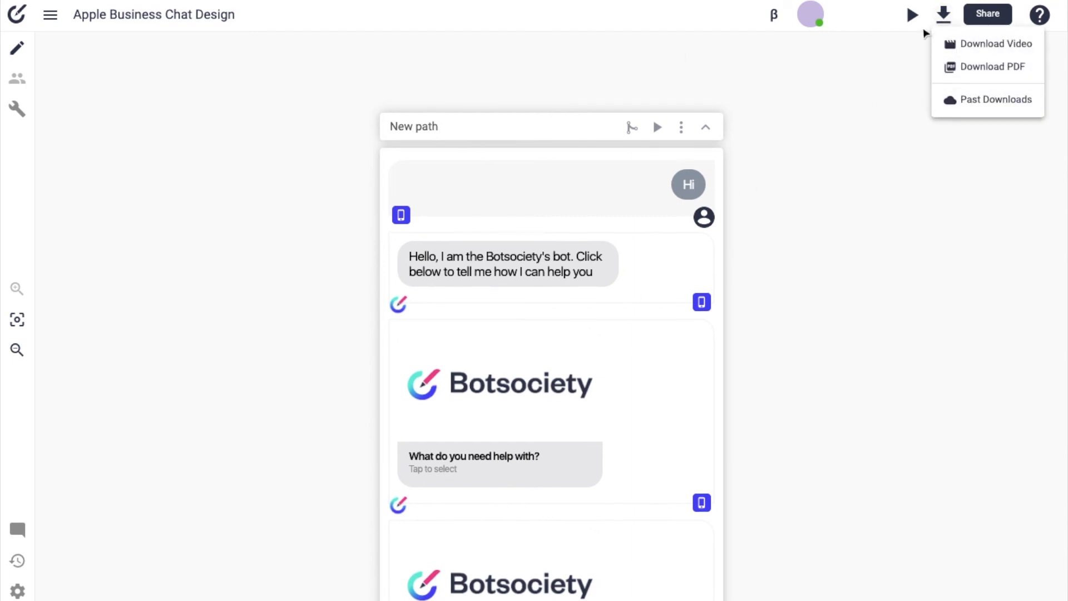
click(844, 106)
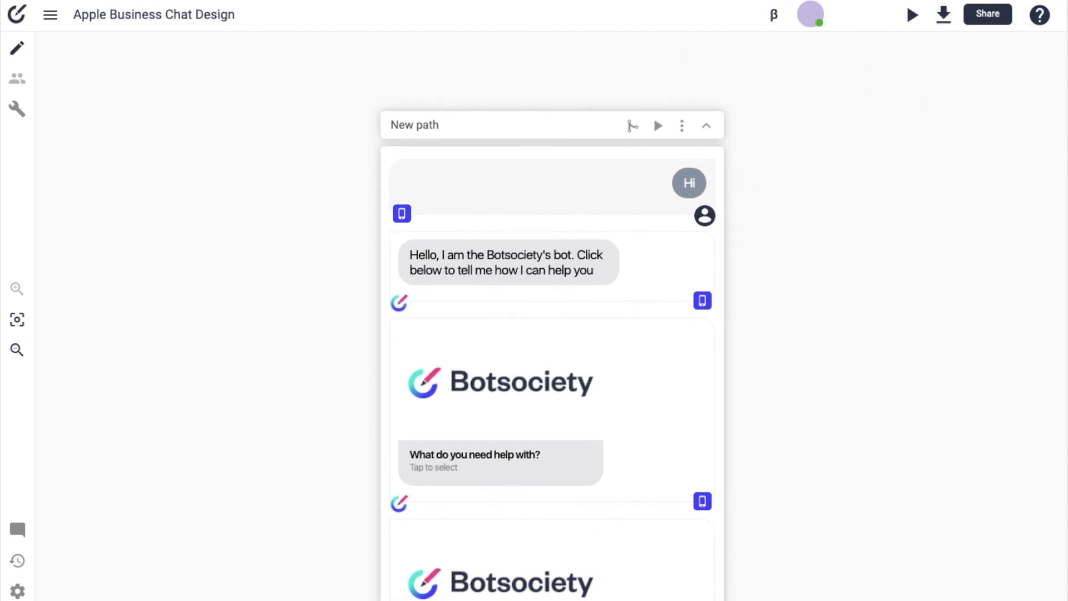